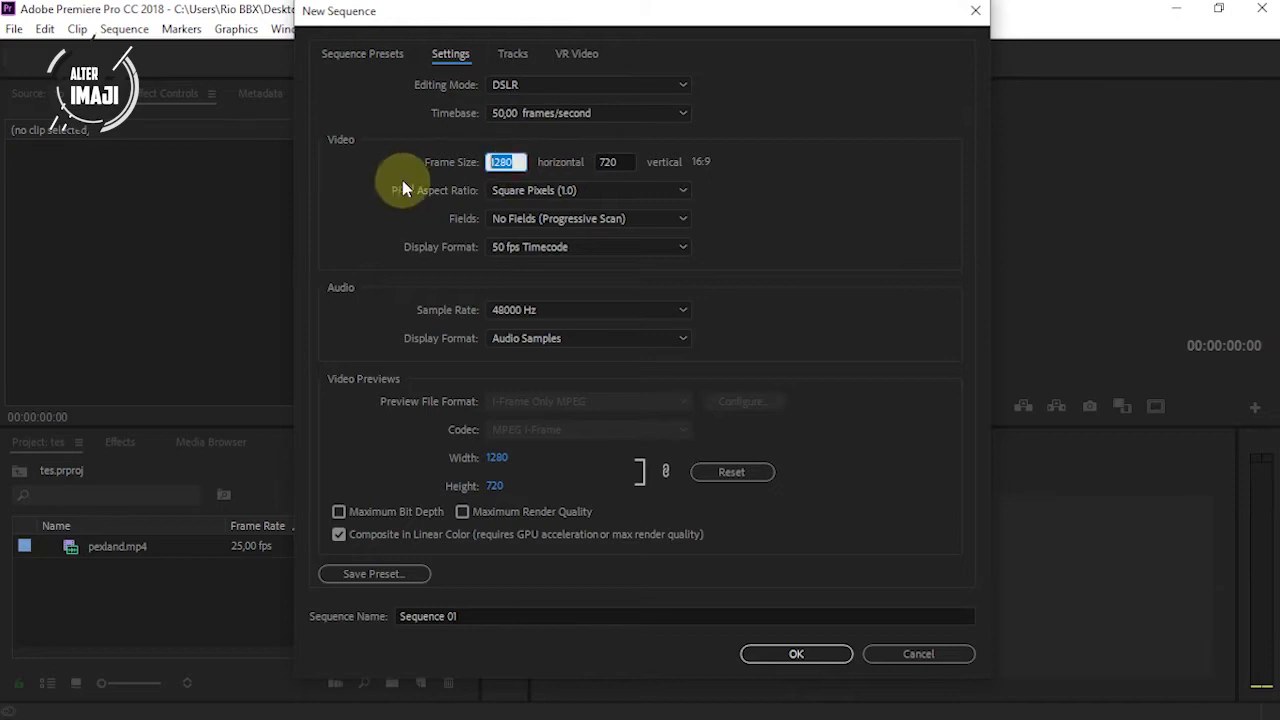
# Create the sequence with a 1080 x 1920 vertical frame size and a timebase of 25 frames/second.
pyautogui.write('1080')
pyautogui.click(600, 162)
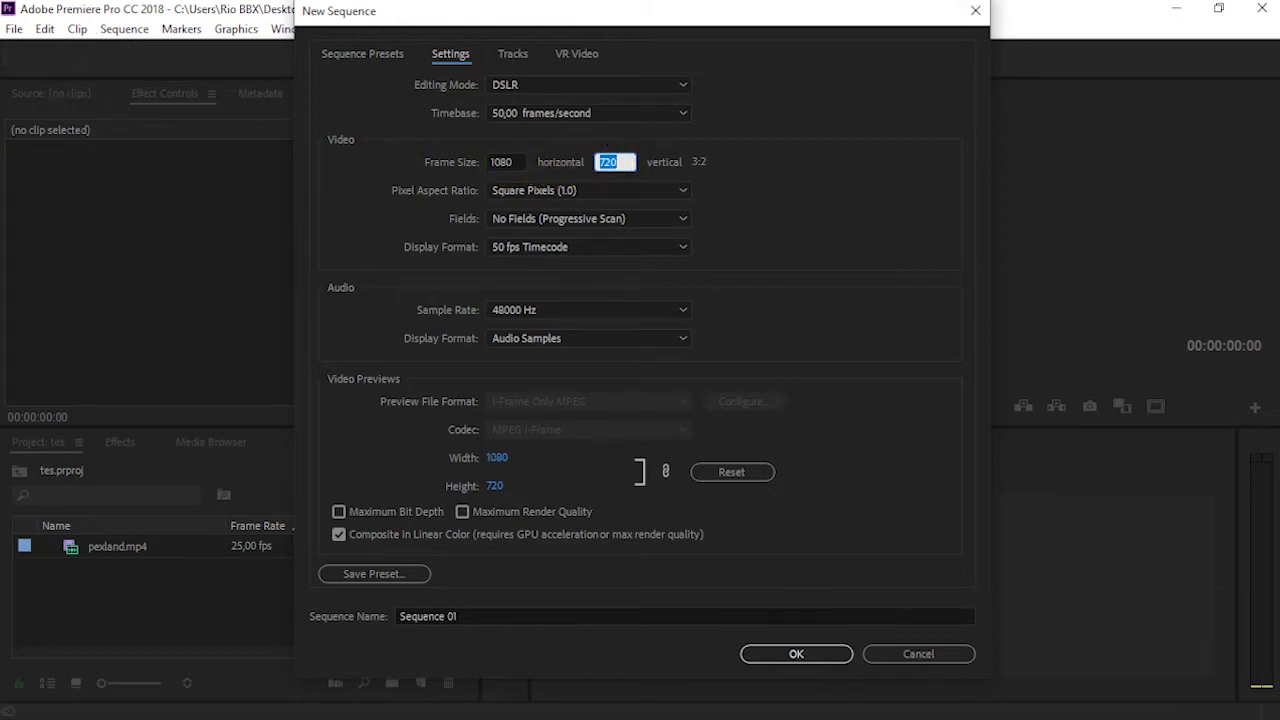
pyautogui.write('1920')
pyautogui.click(743, 190)
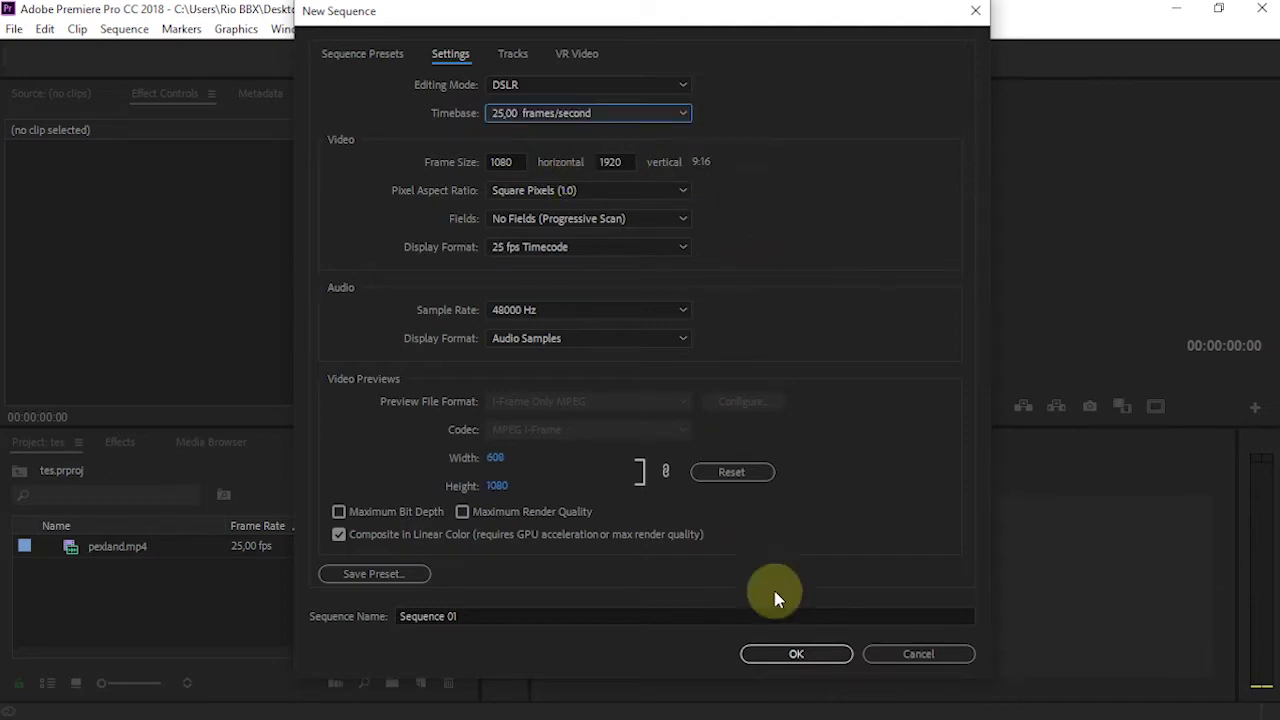
pyautogui.click(793, 655)
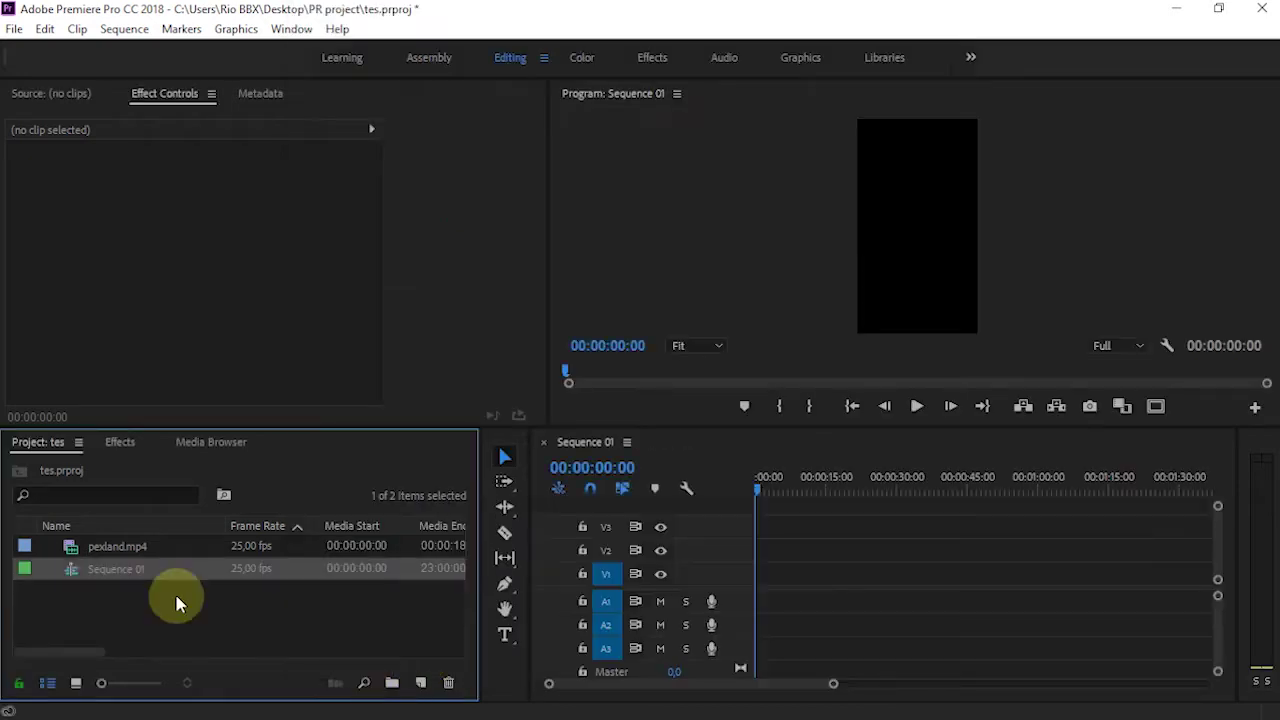
# Place pexland.mp4 at the start of track V1 in Sequence 01, keeping the existing sequence settings.
pyautogui.moveTo(126, 551); pyautogui.dragTo(755, 598)
pyautogui.click(783, 409)
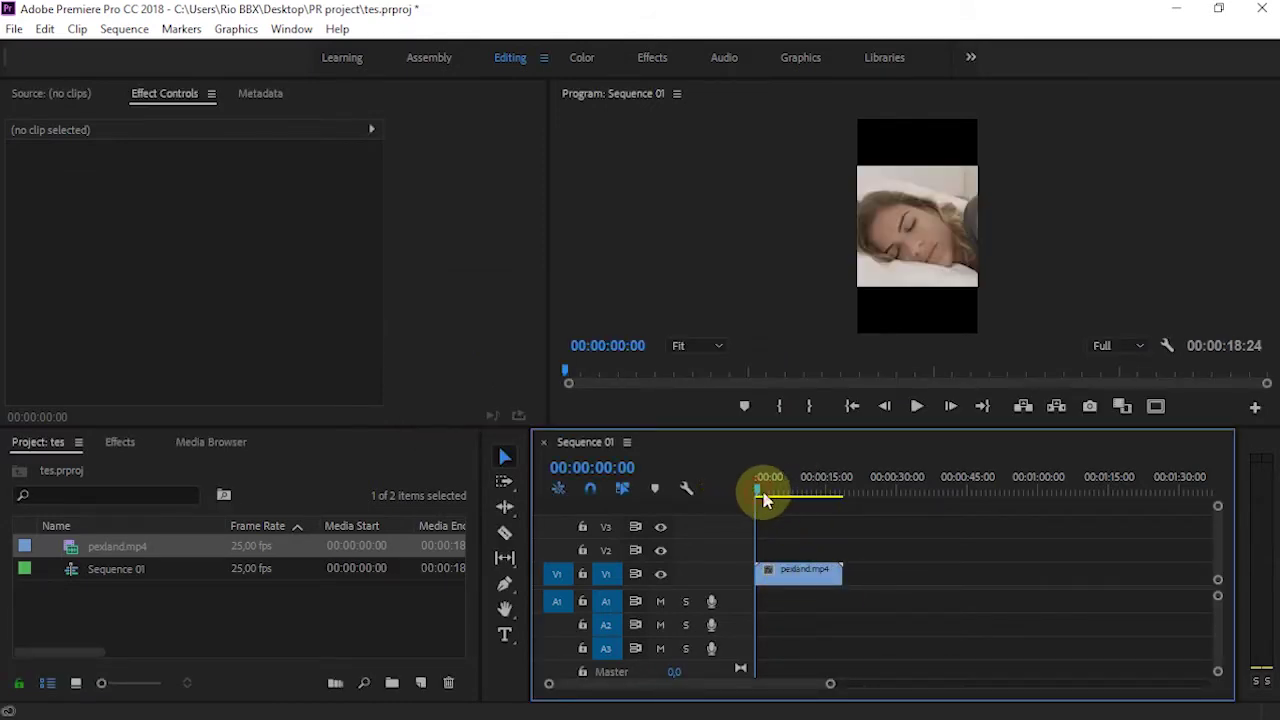
pyautogui.moveTo(763, 494); pyautogui.dragTo(794, 500)
# Set the rotation of the pexland.mp4 clip on the timeline to 90°.
pyautogui.click(793, 578)
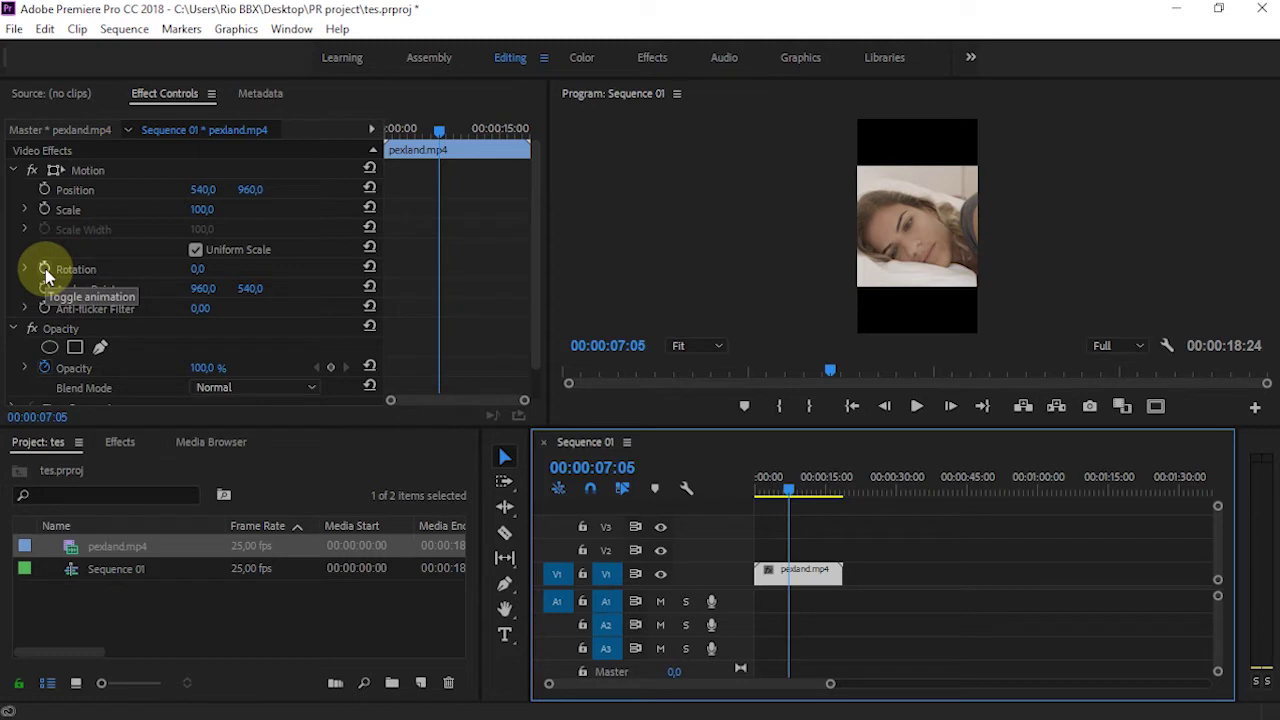
pyautogui.click(197, 269)
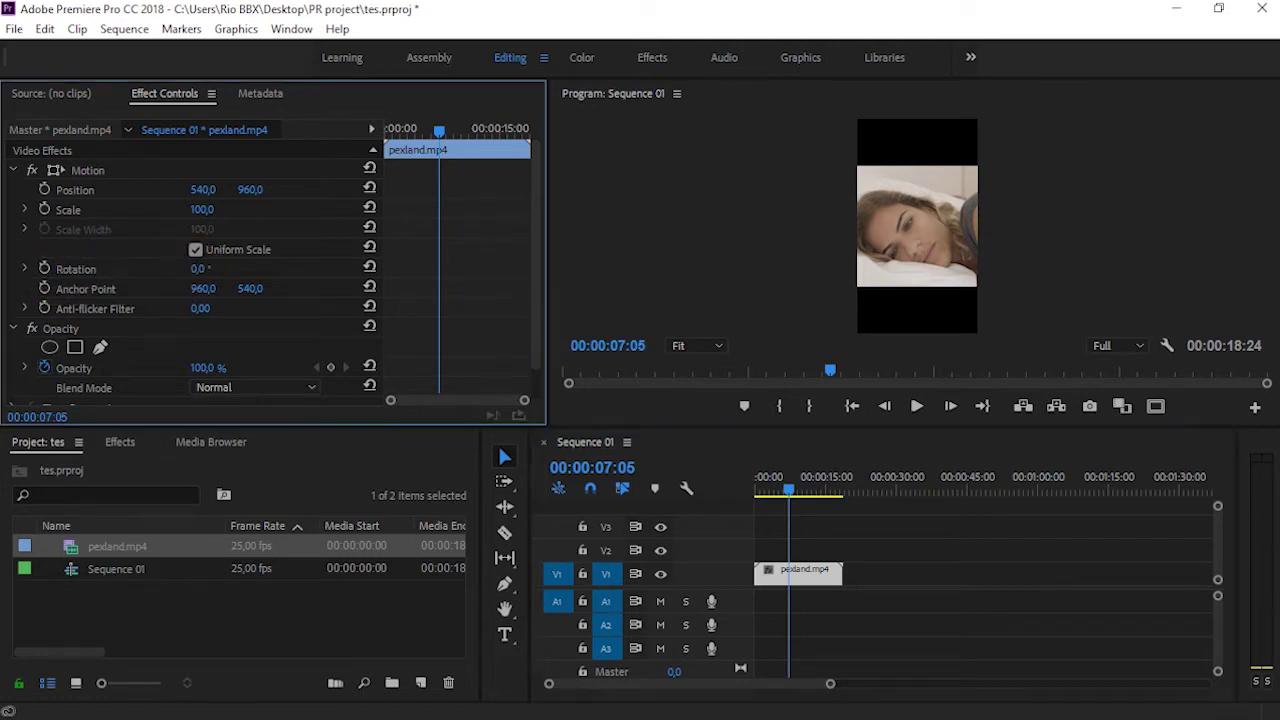
pyautogui.moveTo(197, 269); pyautogui.dragTo(278, 269)
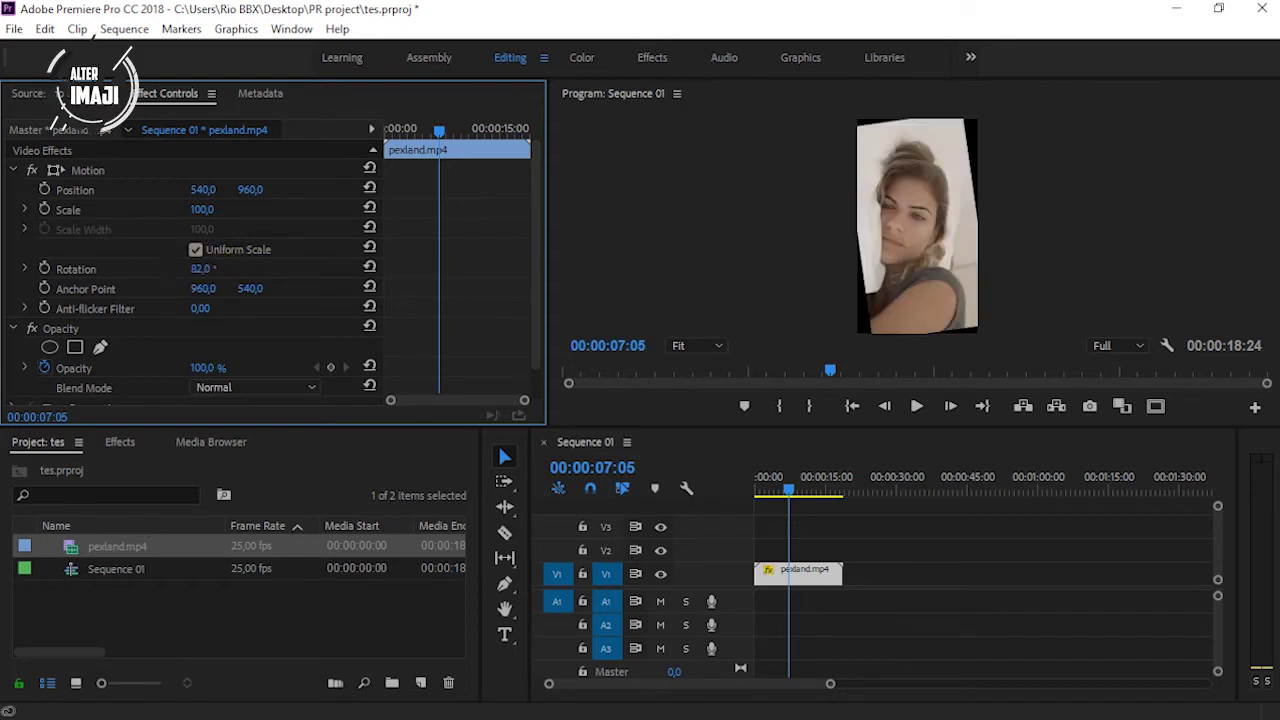
pyautogui.click(210, 269)
pyautogui.write('90')
pyautogui.press('Return')
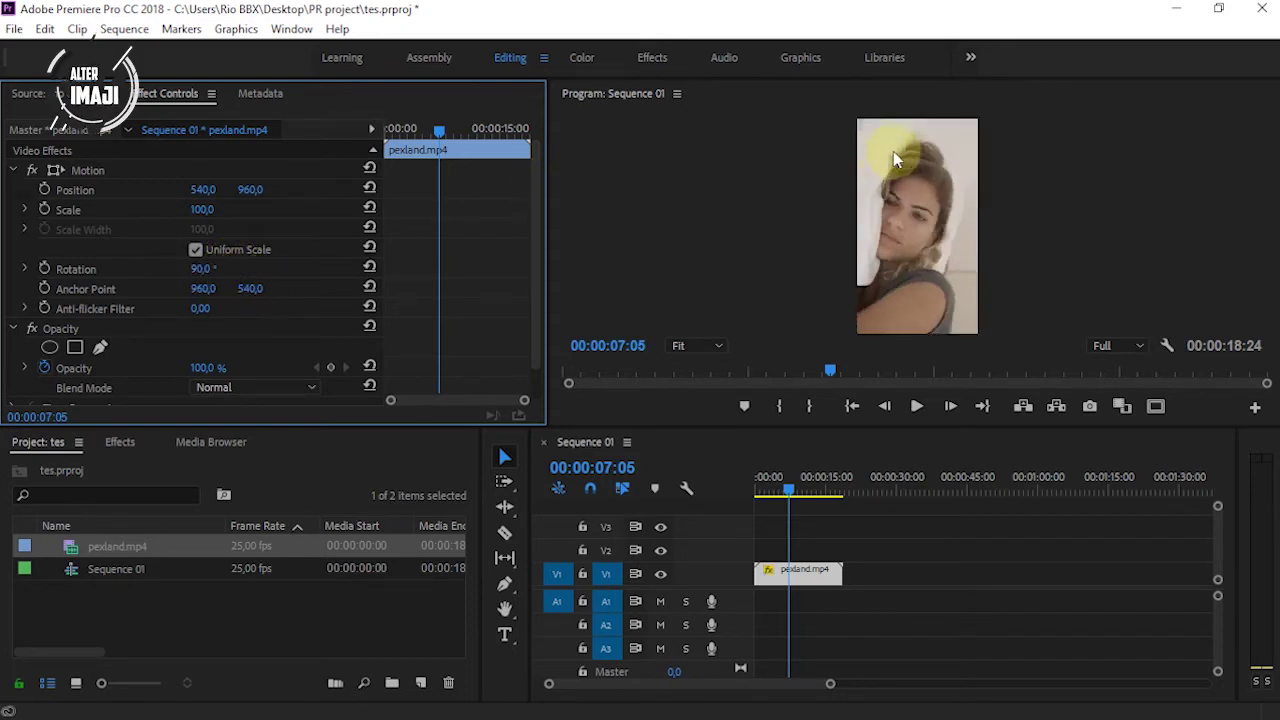
pyautogui.moveTo(795, 493)
pyautogui.mouseDown()
pyautogui.moveTo(767, 497)
pyautogui.moveTo(793, 503)
pyautogui.mouseUp()
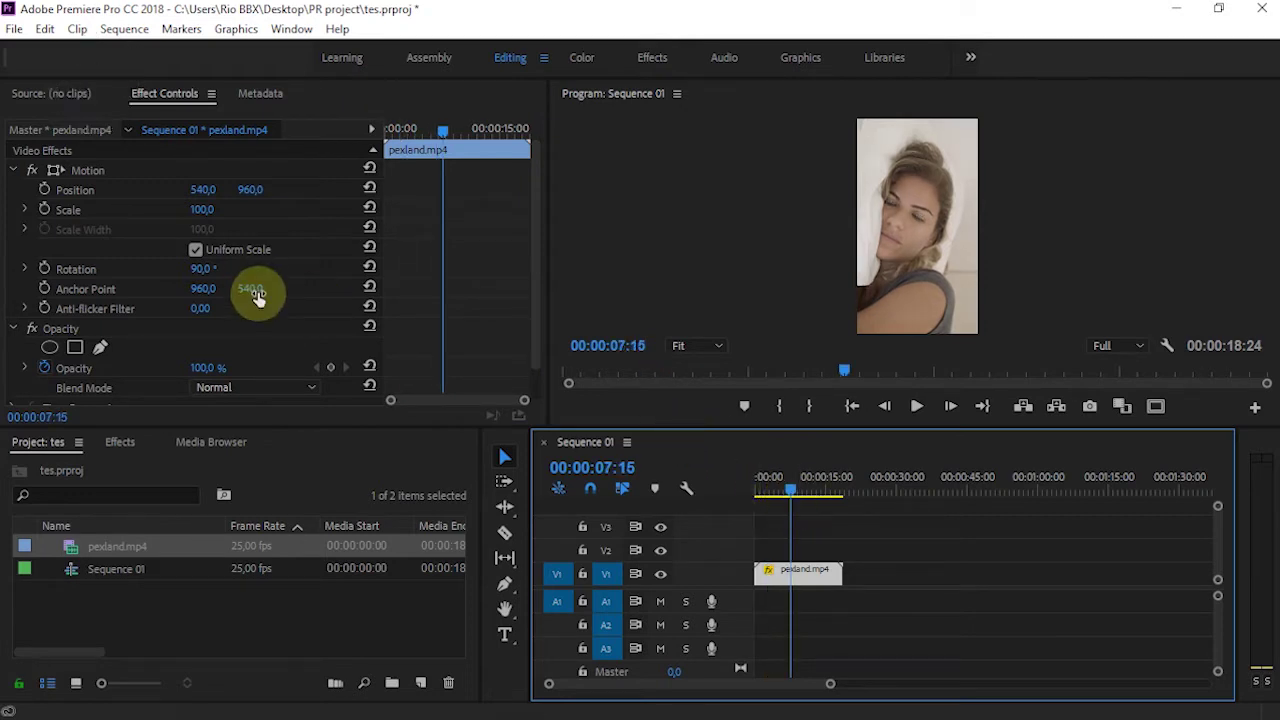
# Reverse the pexland.mp4 clip's rotation direction by making its rotation value negative.
pyautogui.click(199, 272)
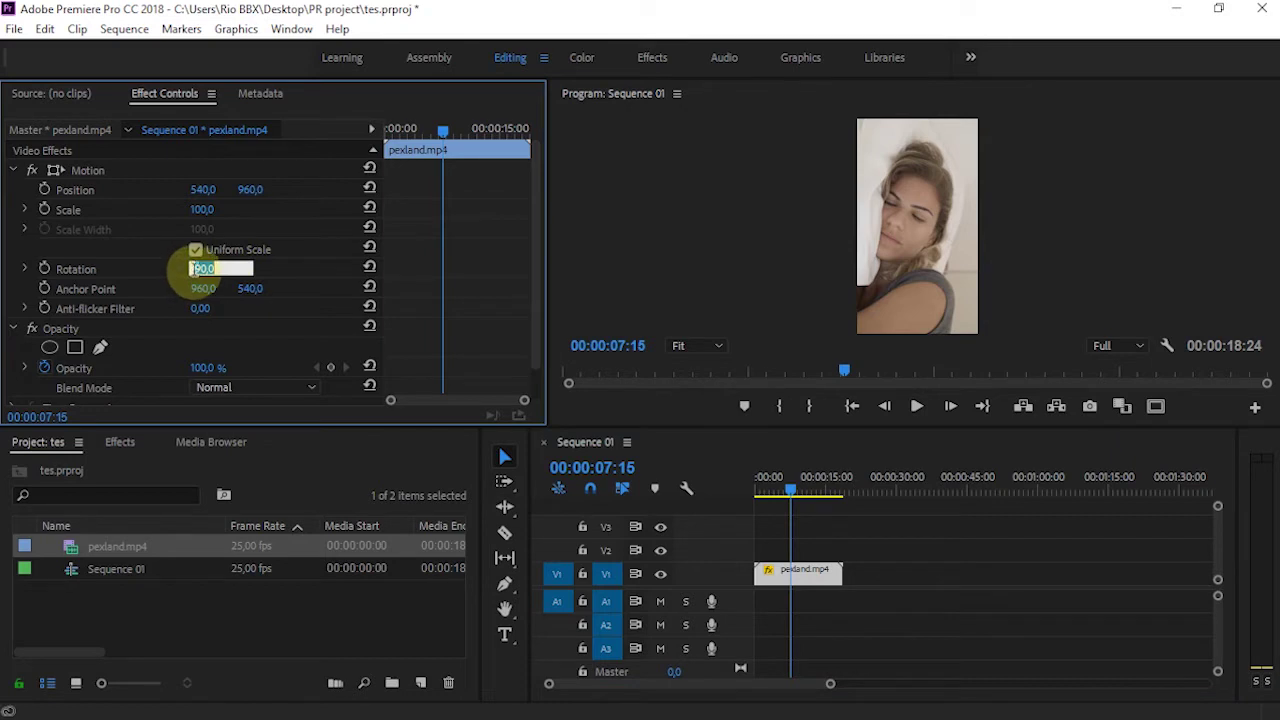
pyautogui.click(197, 269)
pyautogui.write('-')
pyautogui.press('Return')
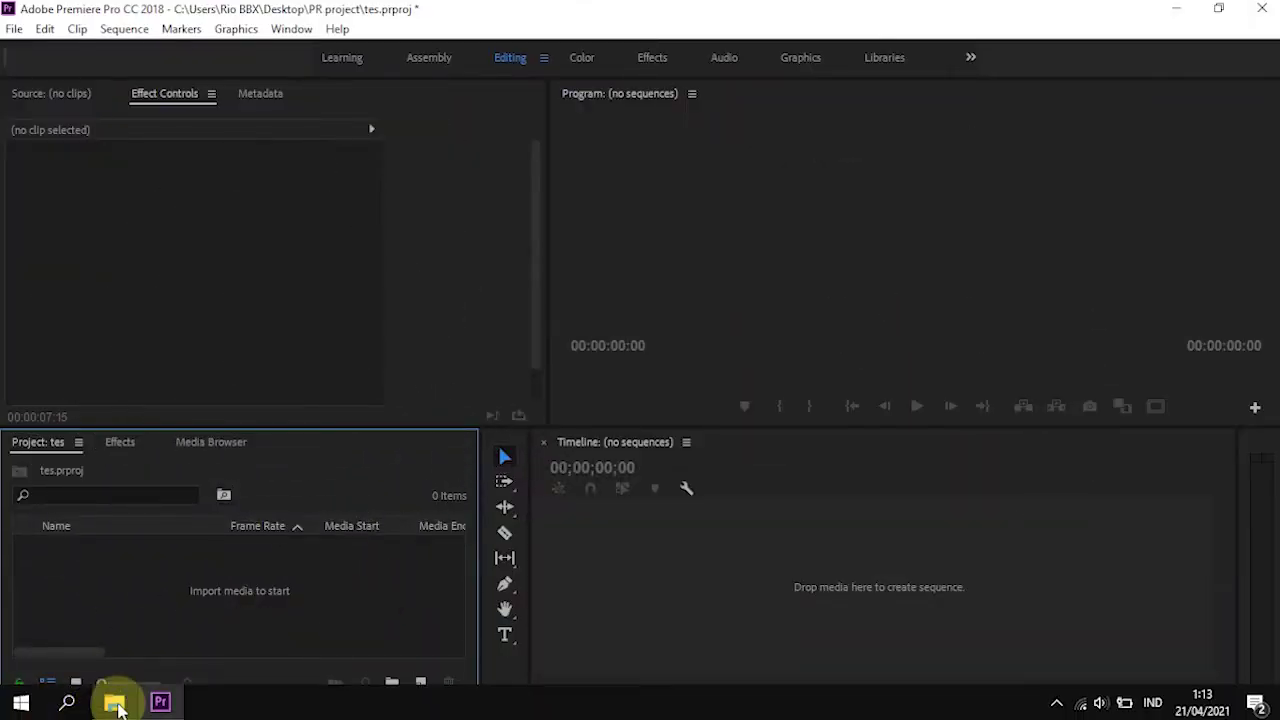
# Switch to File Explorer and examine the frame size and frame rate details of pexpot.mp4 in its file properties.
pyautogui.click(113, 702)
pyautogui.rightClick(575, 478)
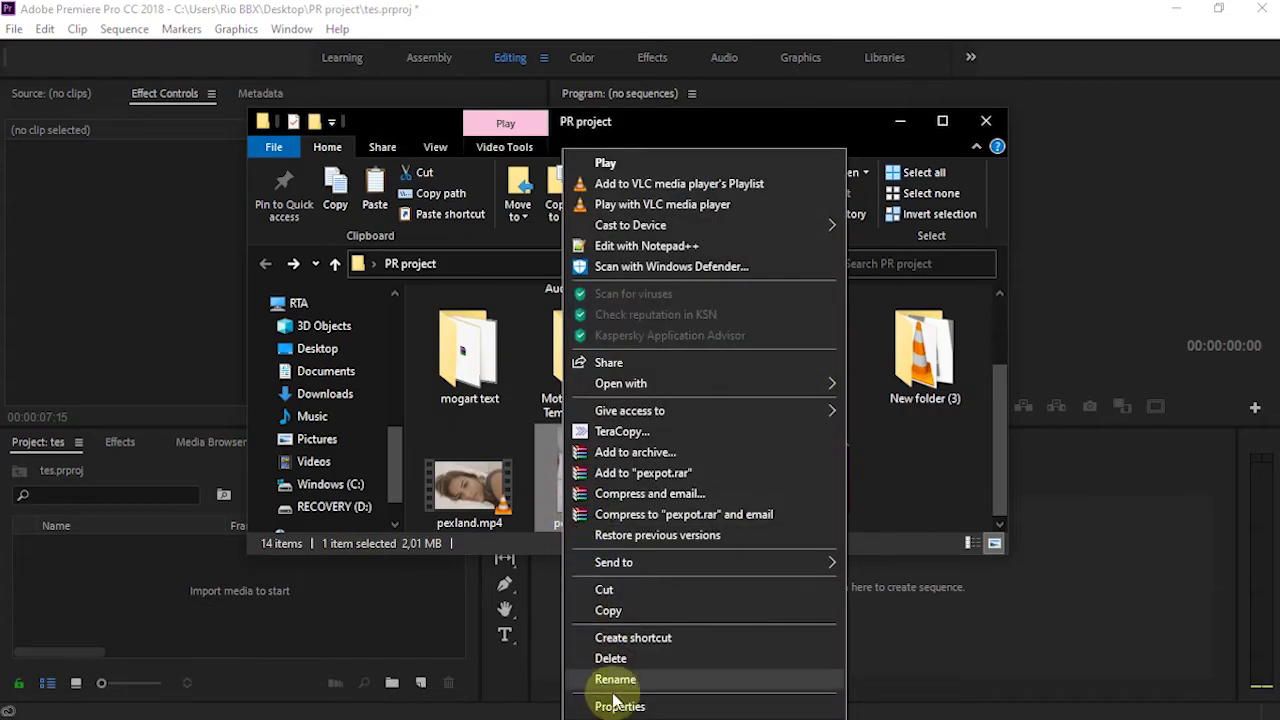
pyautogui.click(605, 705)
pyautogui.click(690, 278)
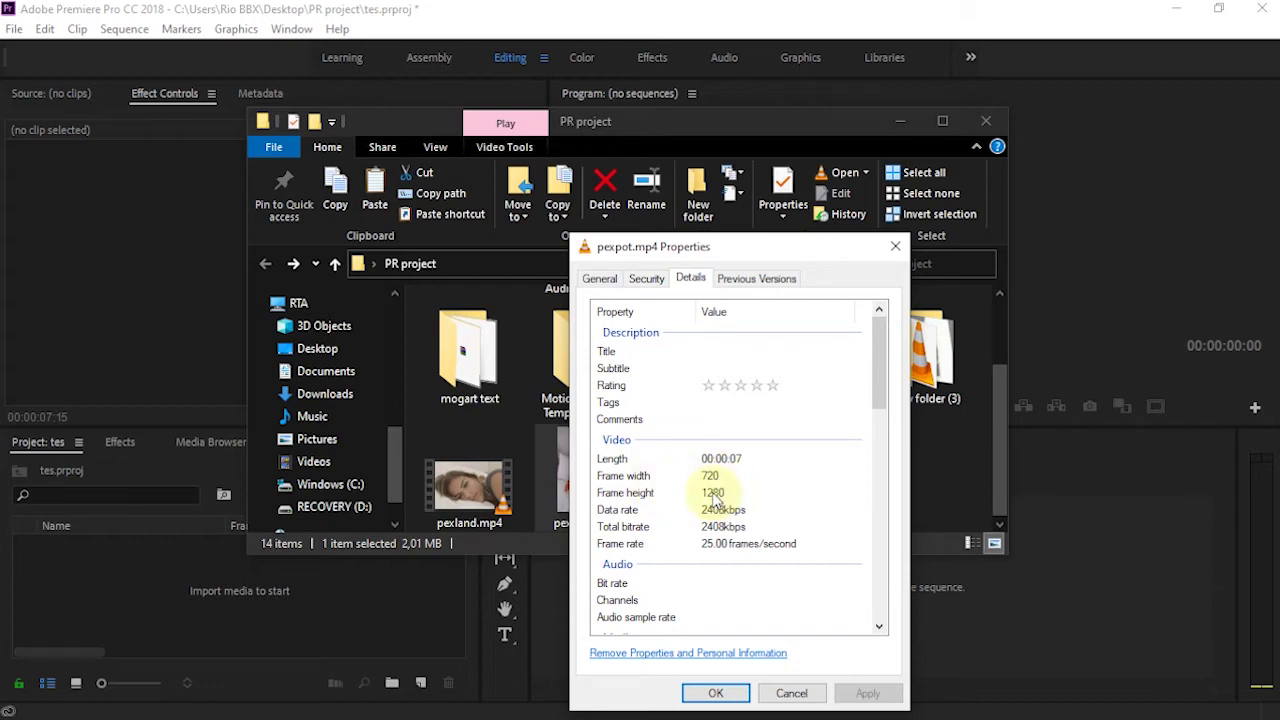
# Return to Premiere Pro and create a 1280 x 720 DSLR sequence with a timebase of 25 frames/second.
pyautogui.click(190, 612)
pyautogui.click(421, 683)
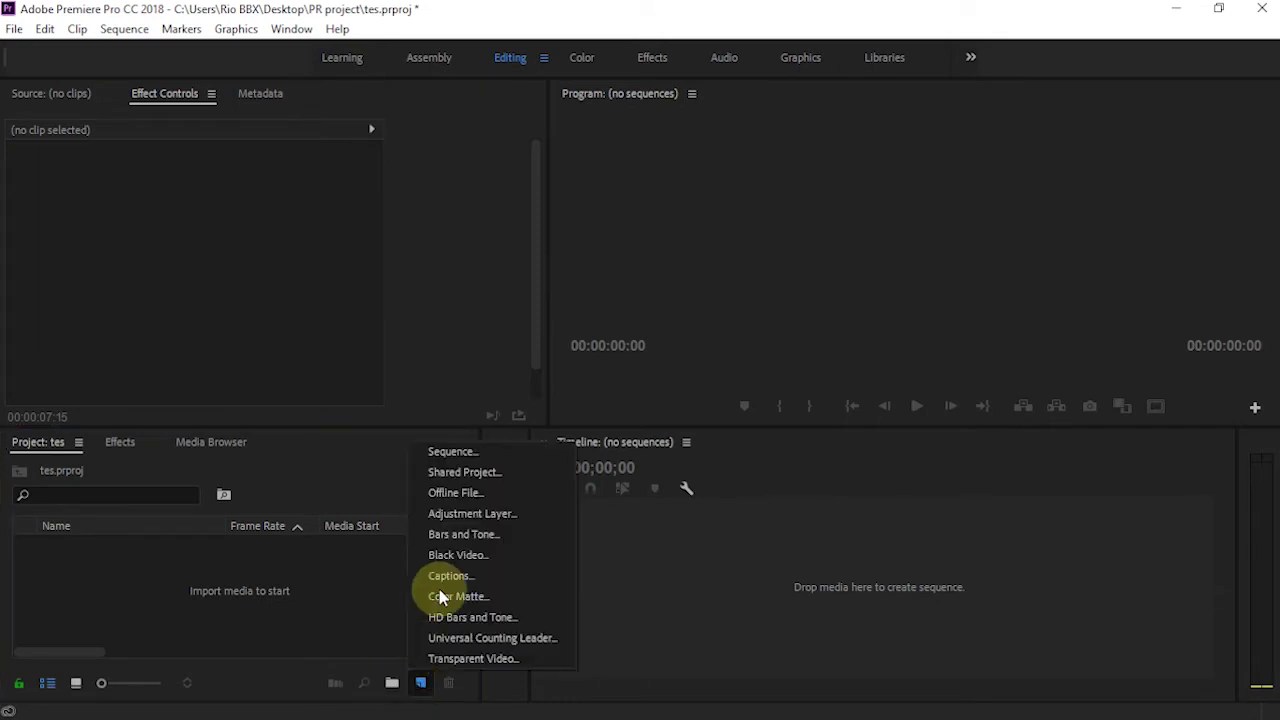
pyautogui.click(456, 450)
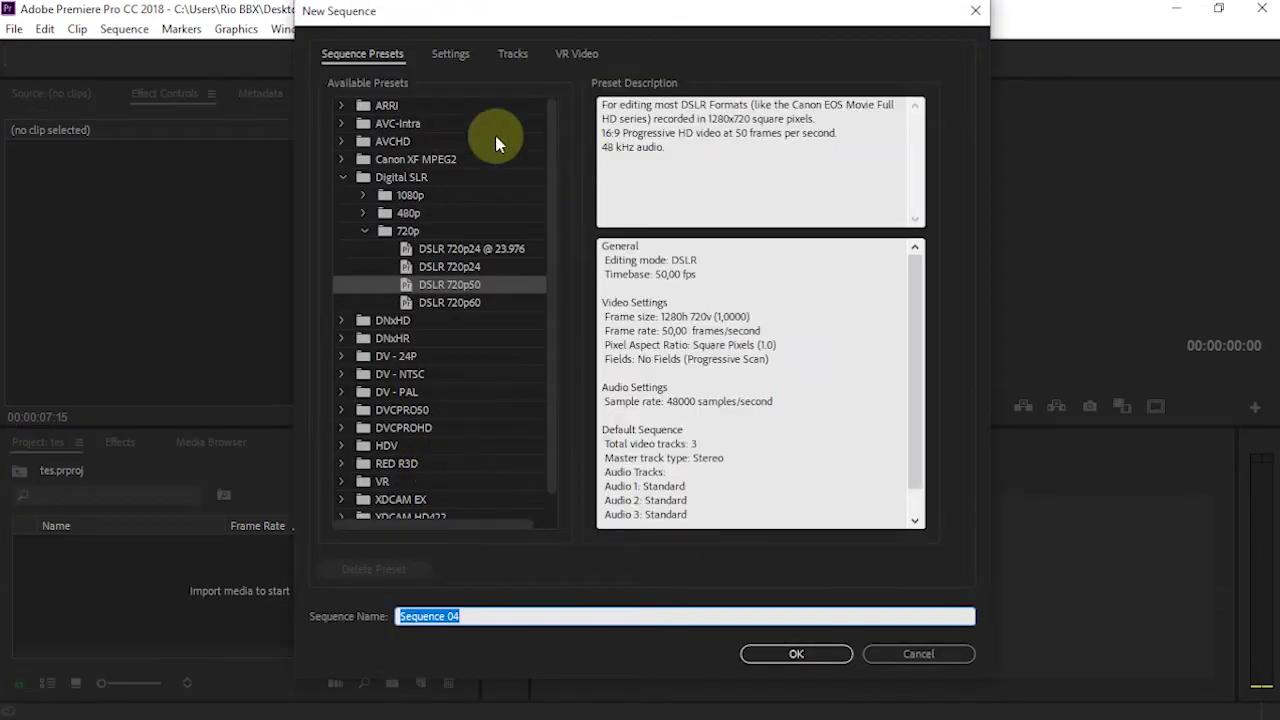
pyautogui.click(458, 54)
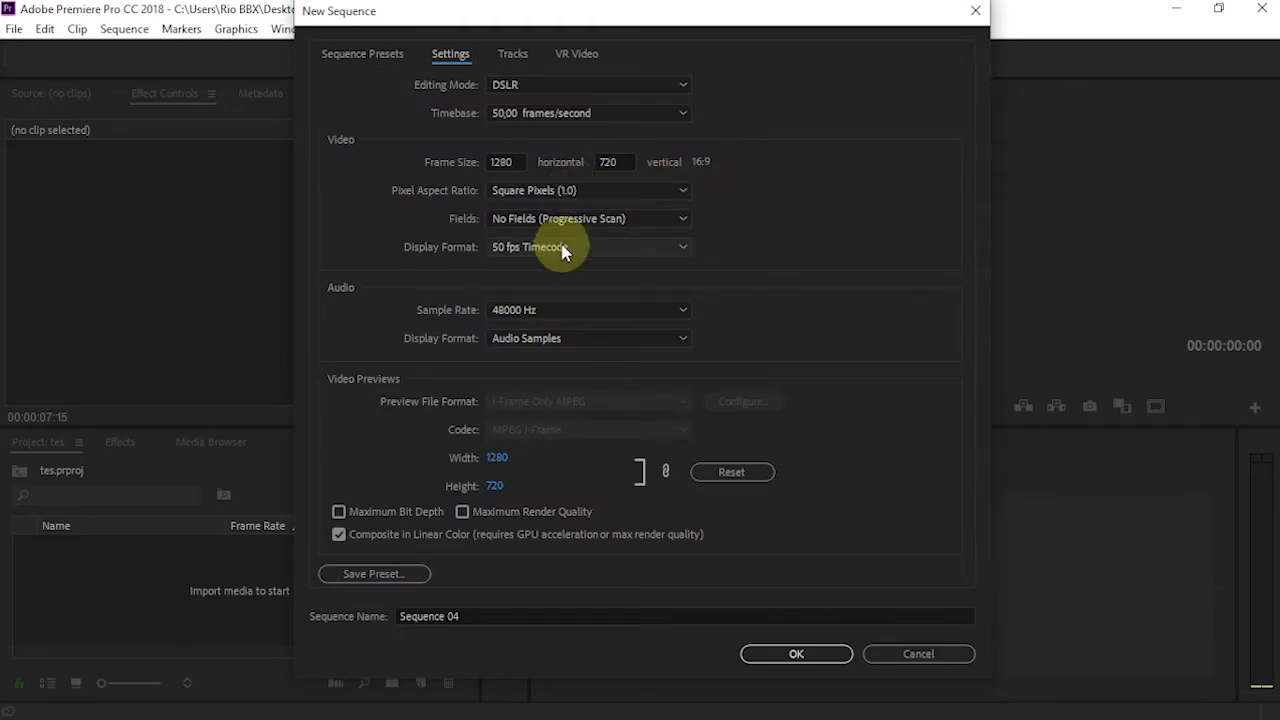
pyautogui.click(560, 113)
pyautogui.click(543, 256)
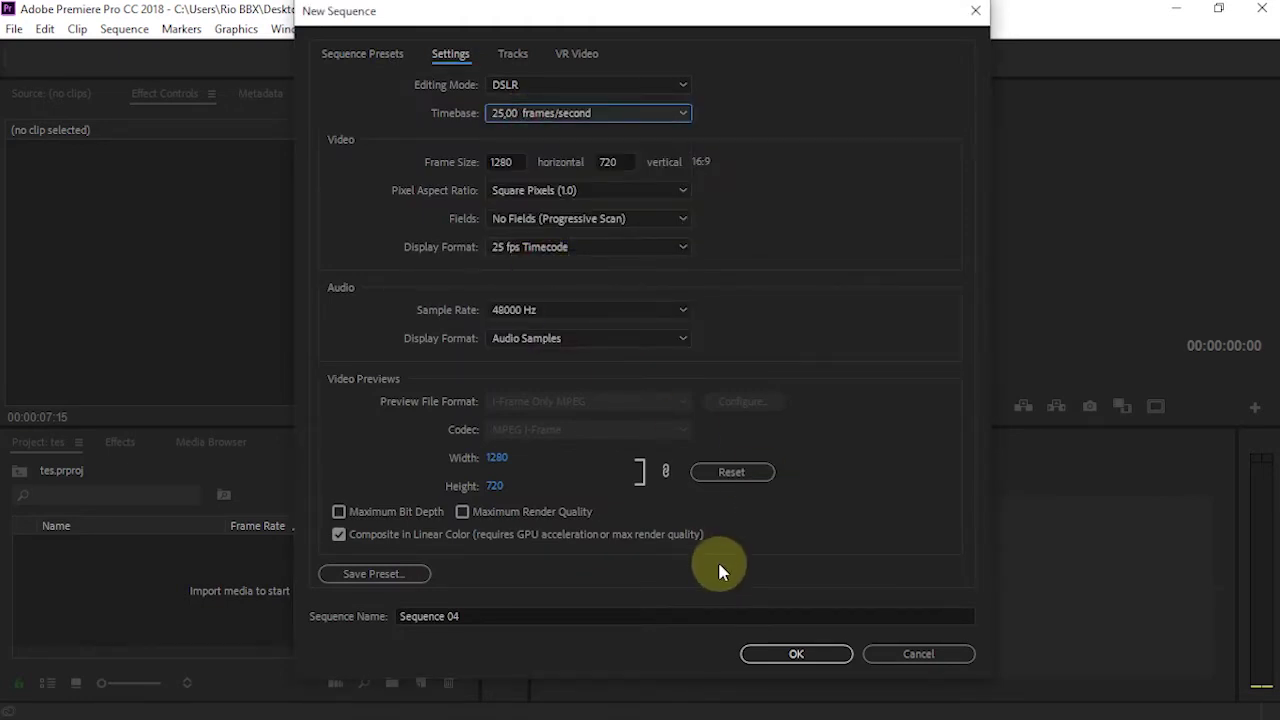
pyautogui.click(773, 656)
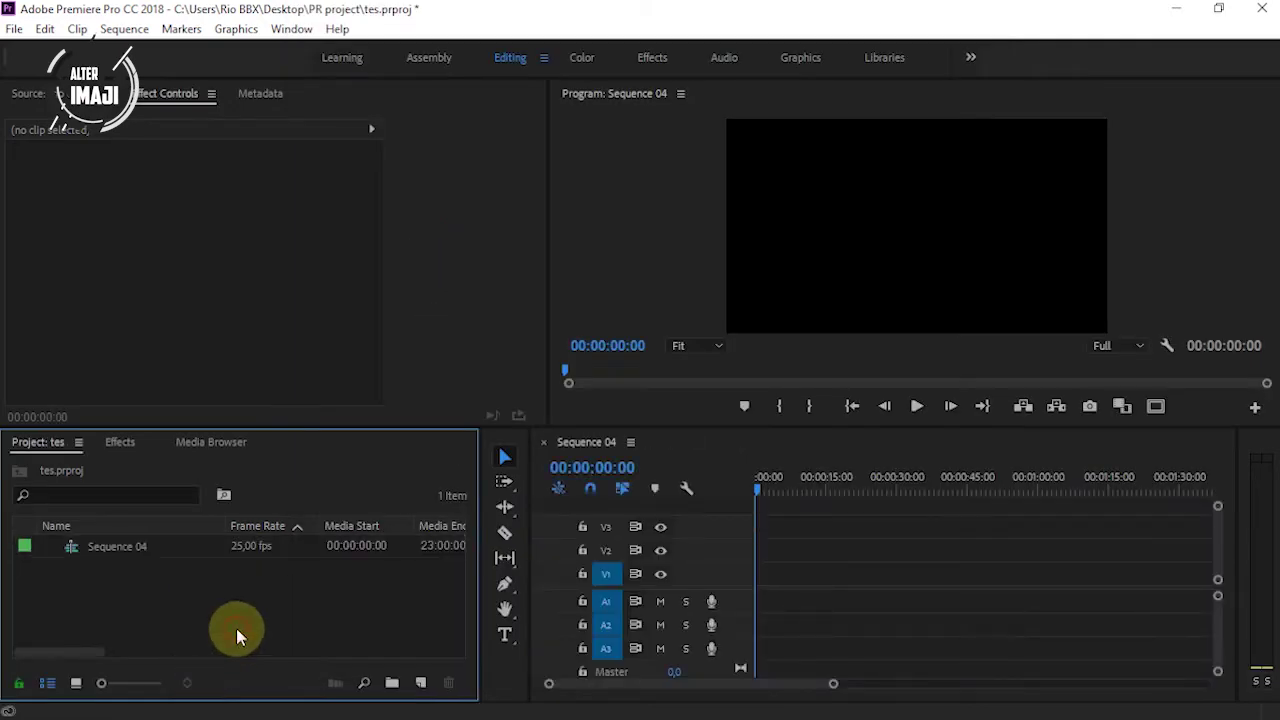
# Import pexpot.mp4 from the PR project folder in File Explorer into the Premiere Pro project.
pyautogui.moveTo(113, 703)
pyautogui.moveTo(270, 580)
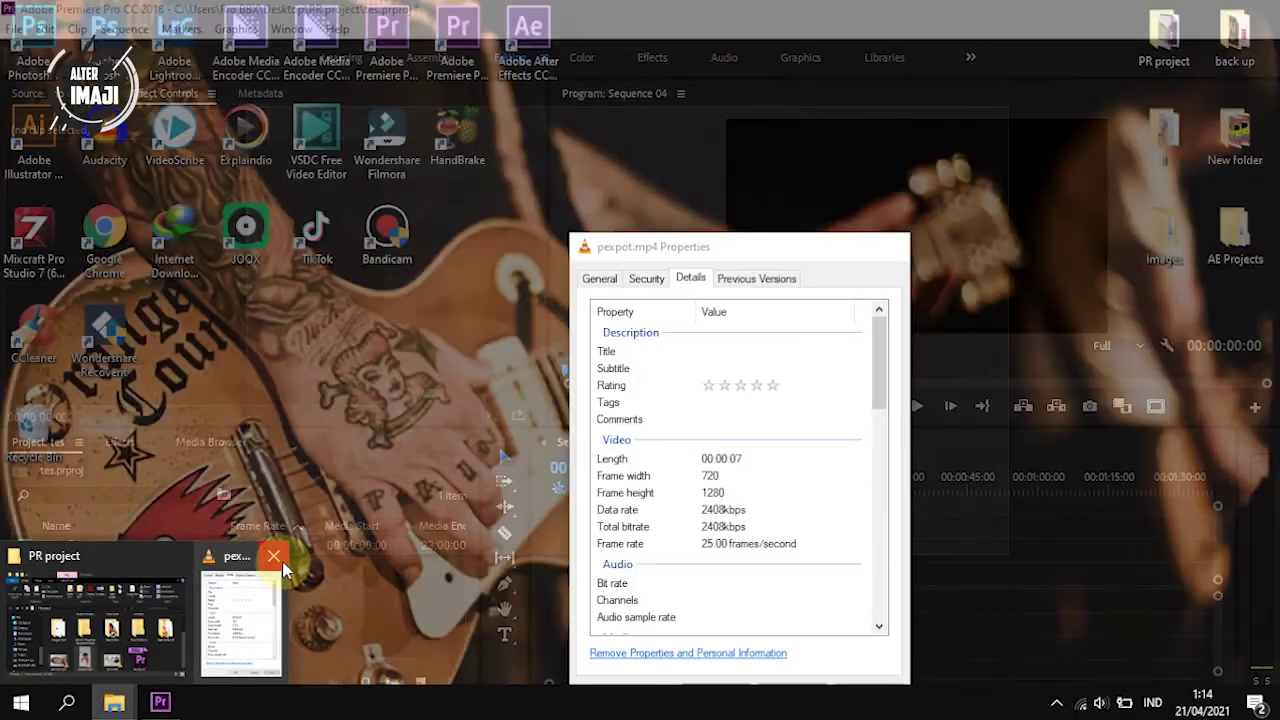
pyautogui.click(145, 615)
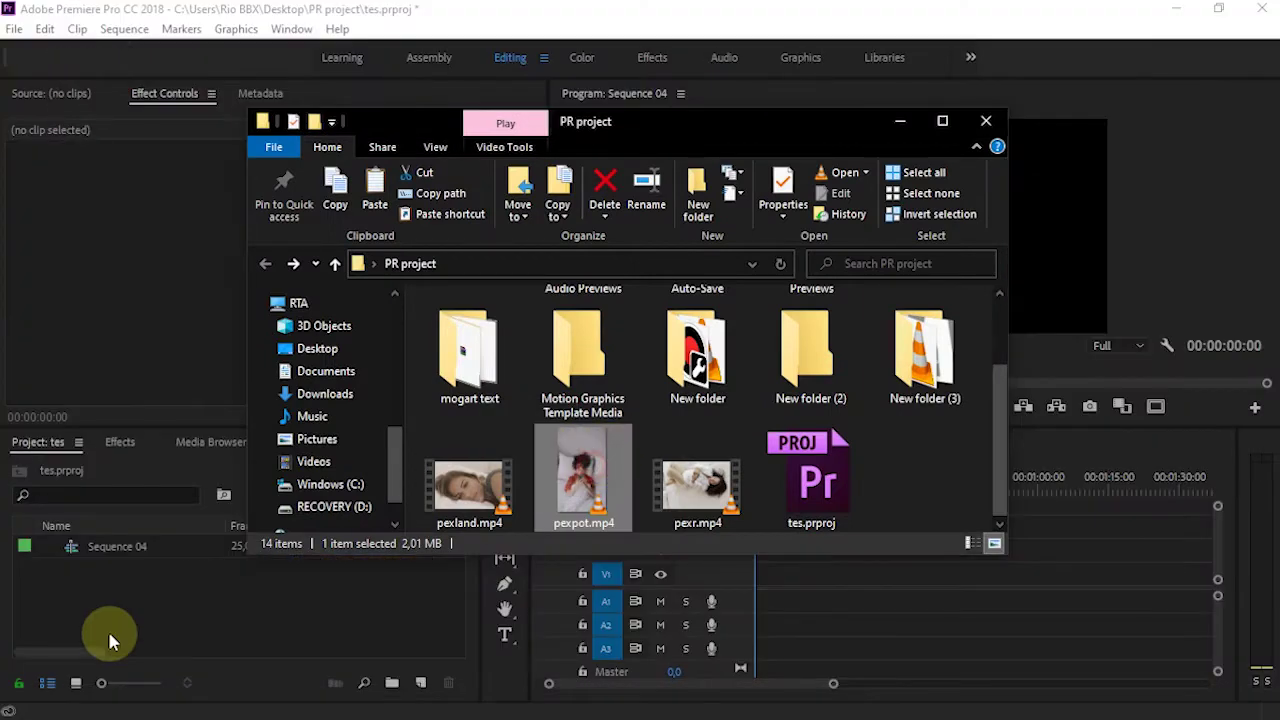
pyautogui.moveTo(109, 634); pyautogui.dragTo(103, 623)
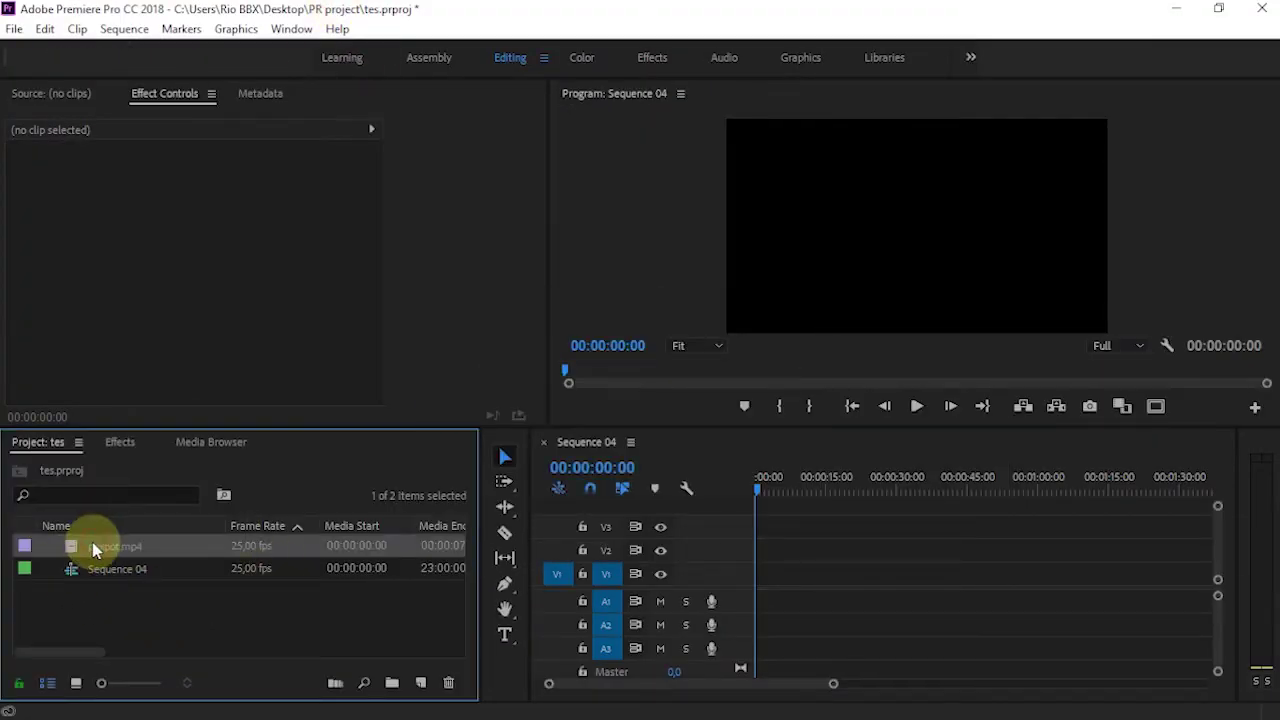
# Place pexpot.mp4 at the start of track V1 in Sequence 04, keeping the existing sequence settings.
pyautogui.moveTo(92, 546); pyautogui.dragTo(765, 585)
pyautogui.click(775, 410)
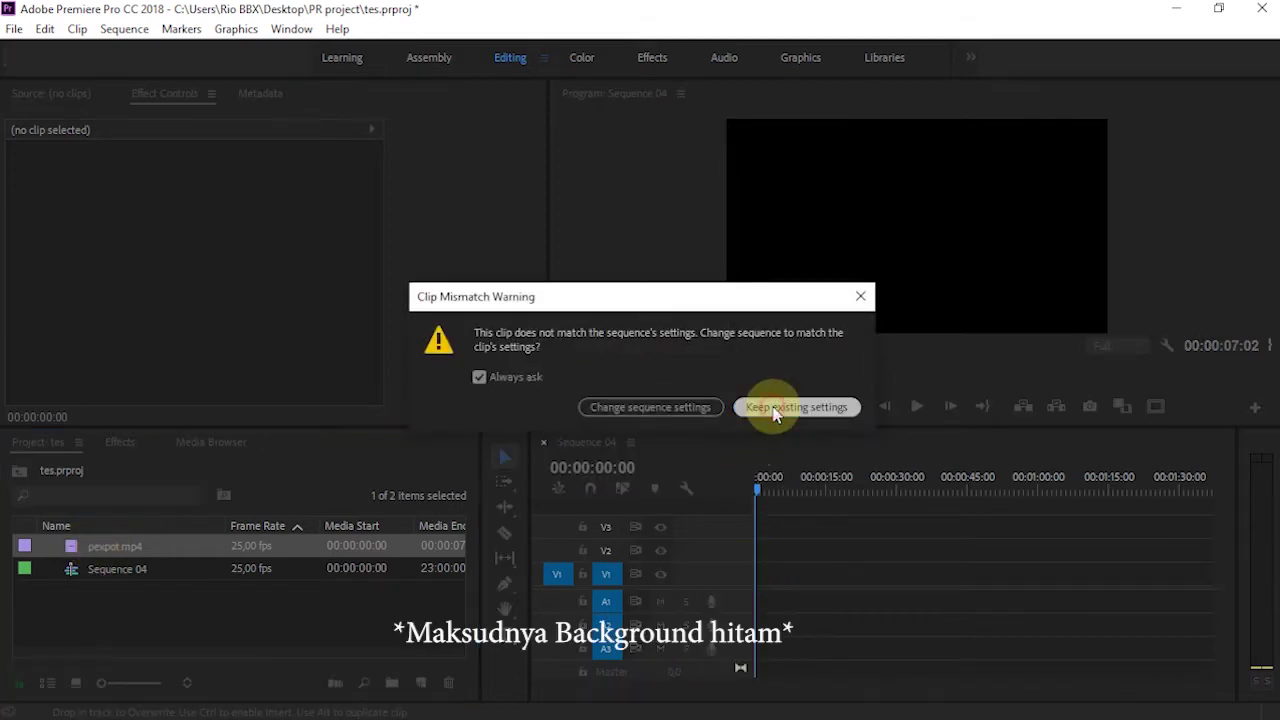
pyautogui.click(757, 491)
# Set the rotation of the pexpot.mp4 clip on the timeline to -90°.
pyautogui.click(767, 573)
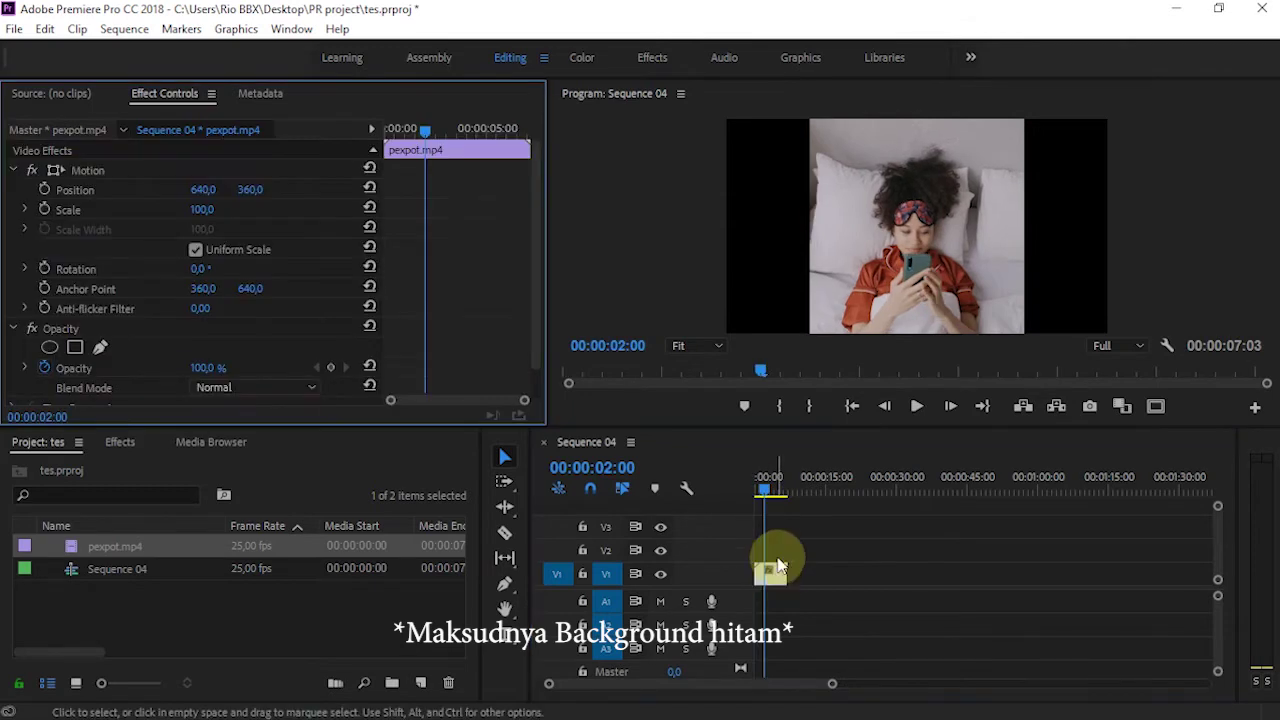
pyautogui.moveTo(766, 491); pyautogui.dragTo(768, 505)
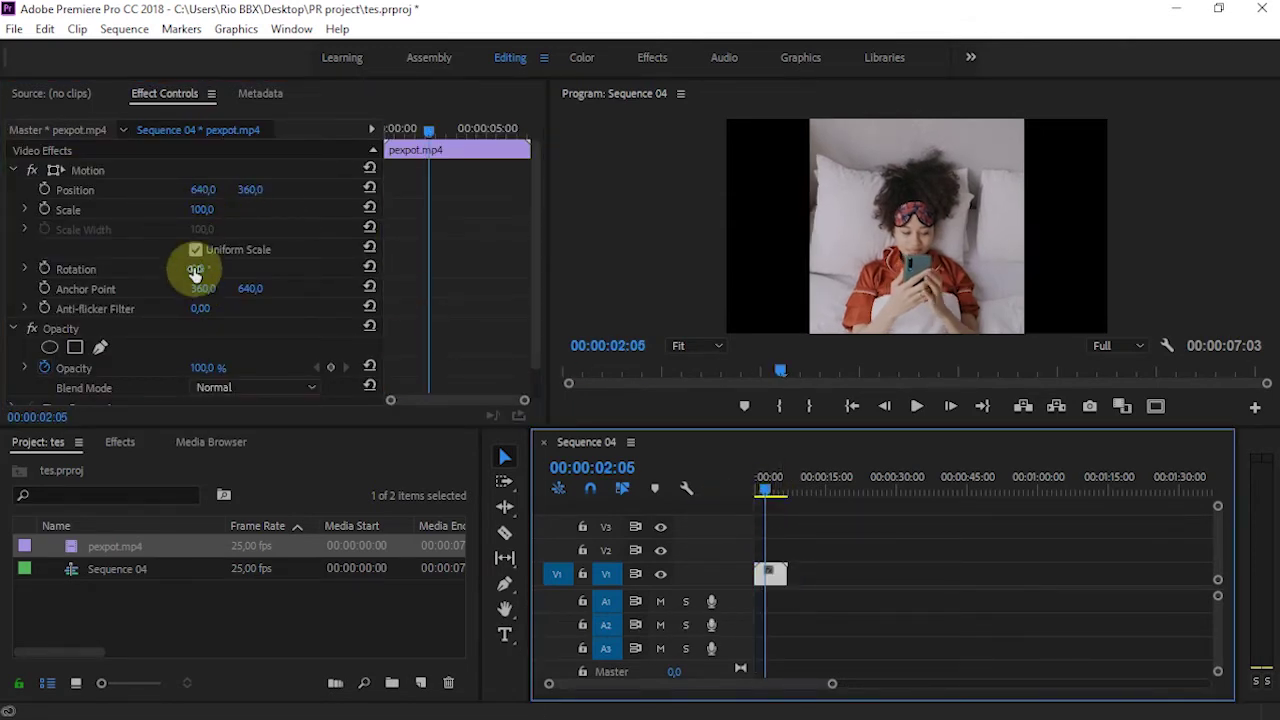
pyautogui.moveTo(199, 270); pyautogui.dragTo(111, 270)
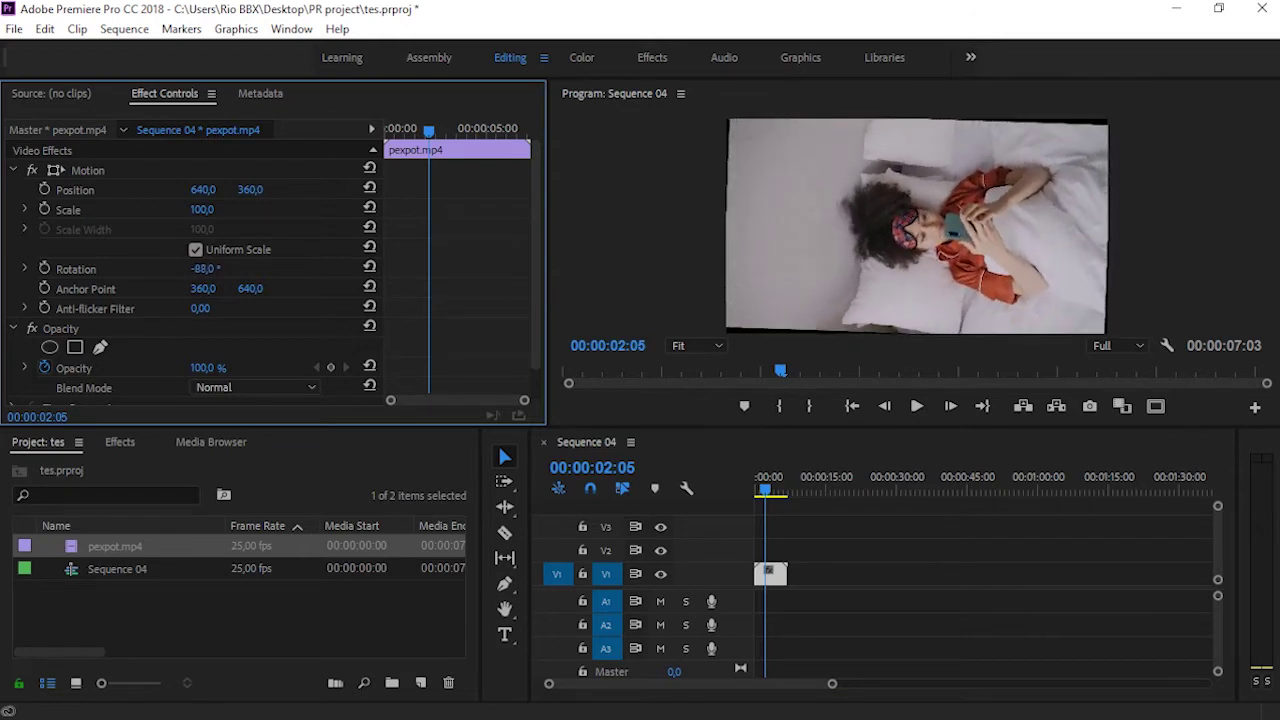
pyautogui.click(205, 269)
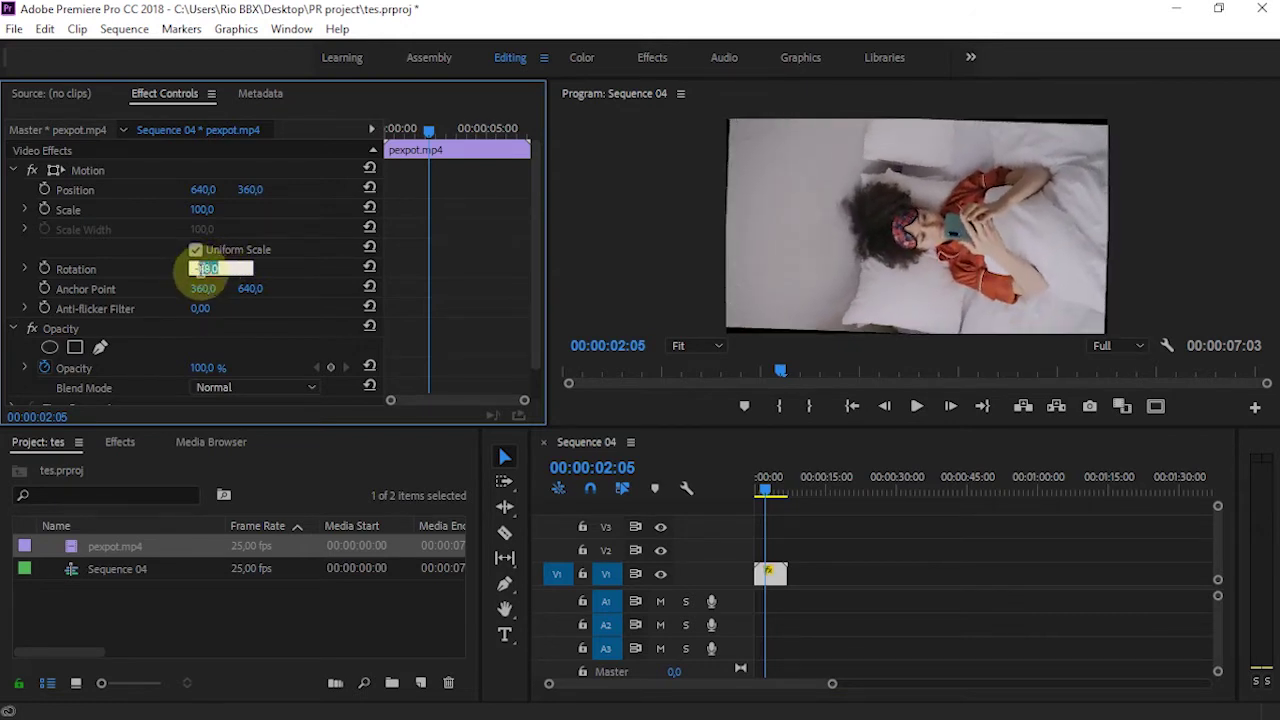
pyautogui.write('-90')
pyautogui.press('Return')
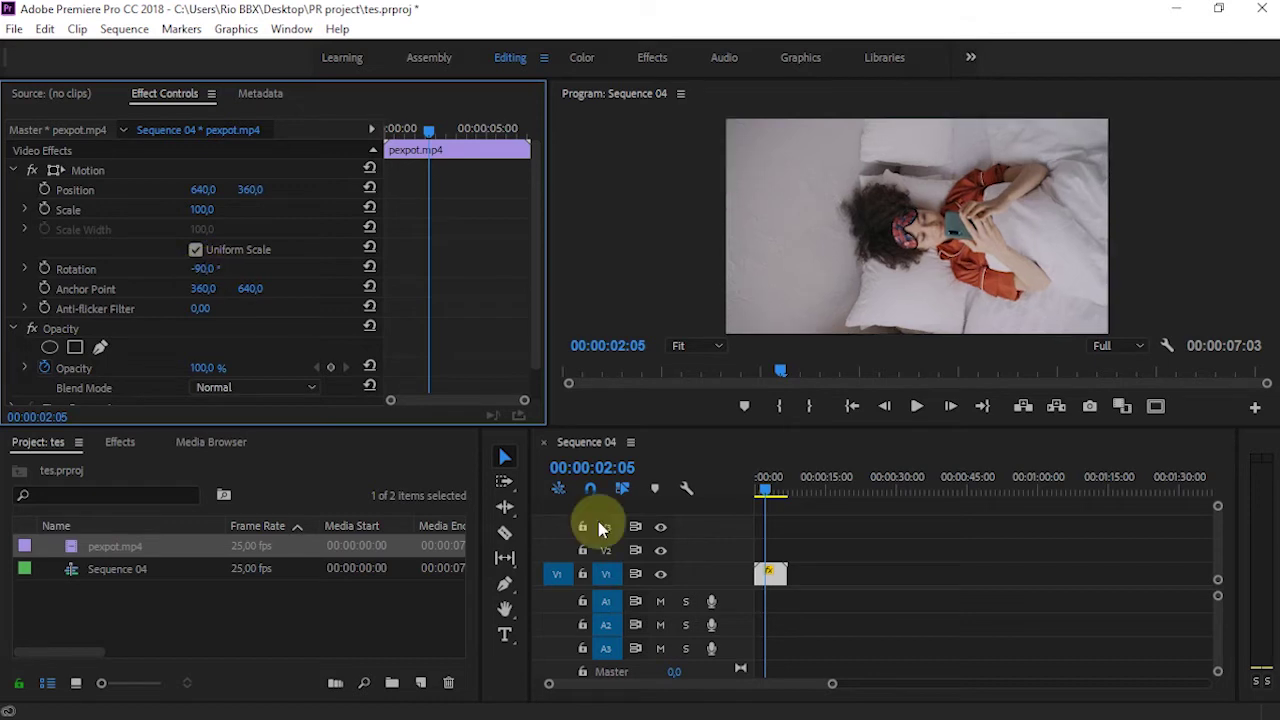
# Preview the rotated pexpot.mp4 clip from the start of the sequence and check its rotation value.
pyautogui.click(734, 487)
pyautogui.press('Home')
pyautogui.press('space')
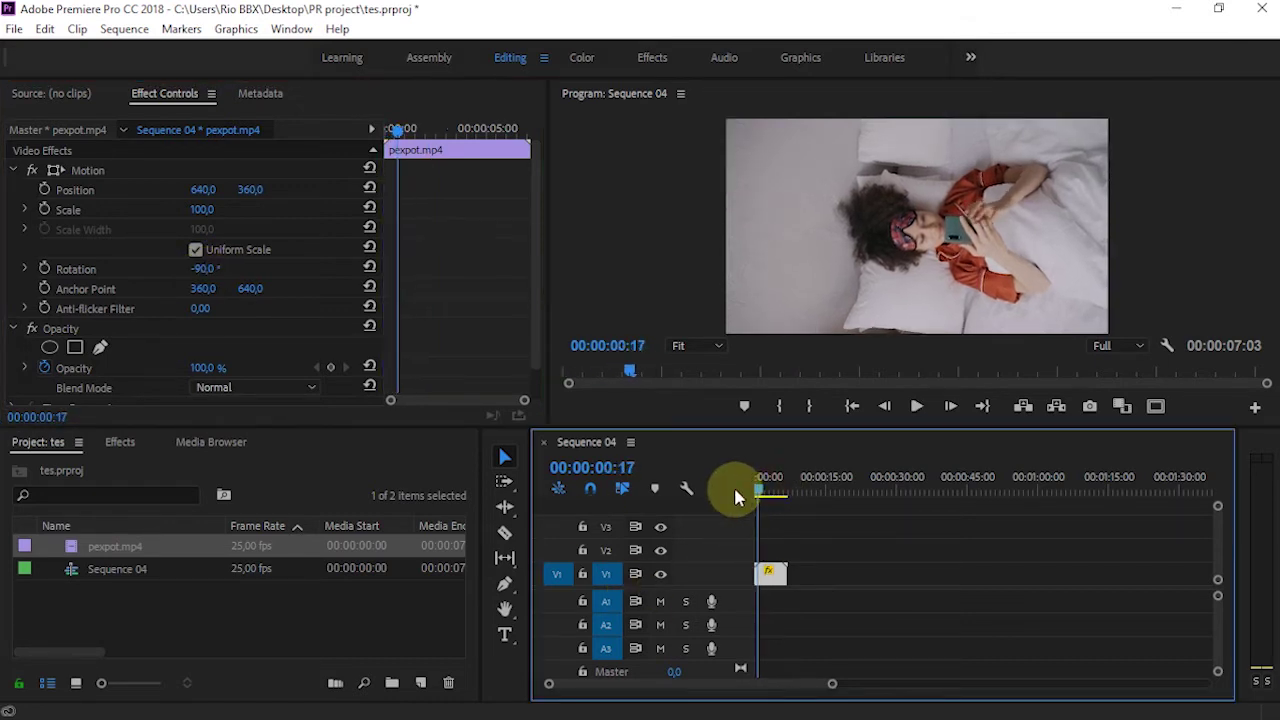
pyautogui.click(766, 487)
pyautogui.moveTo(768, 497)
pyautogui.mouseDown()
pyautogui.moveTo(777, 491)
pyautogui.moveTo(766, 497)
pyautogui.mouseUp()
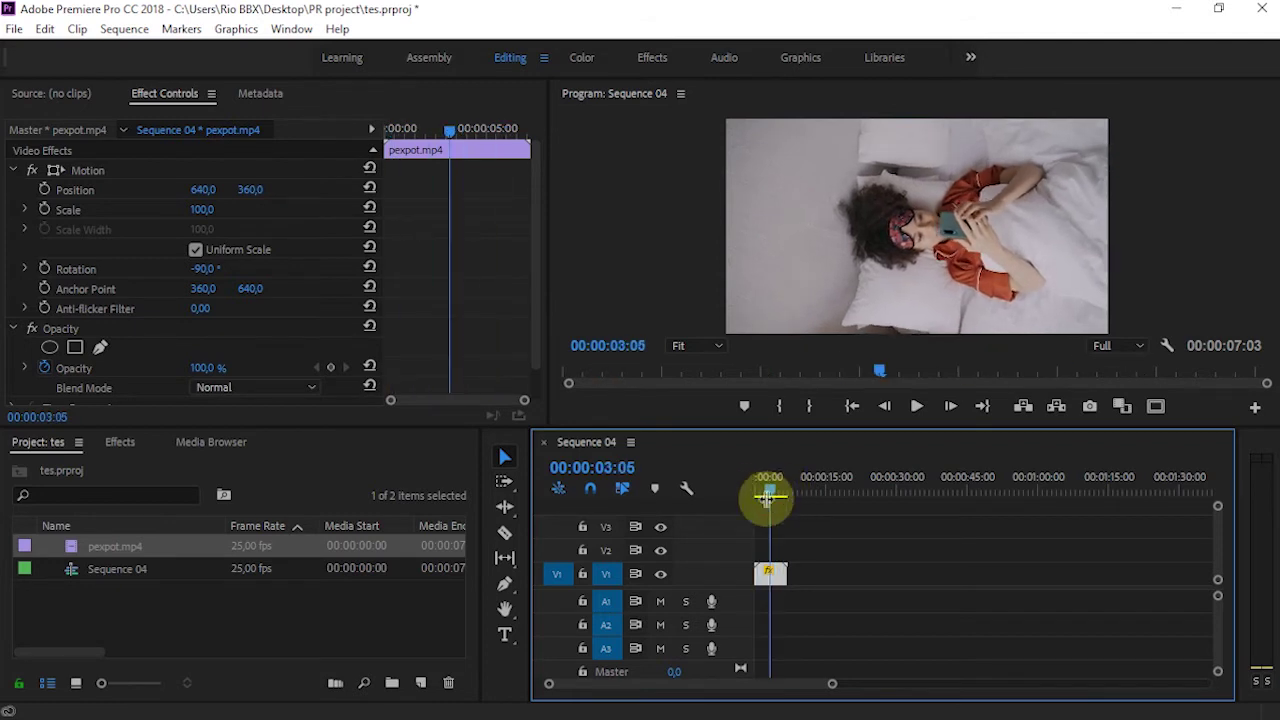
pyautogui.click(206, 269)
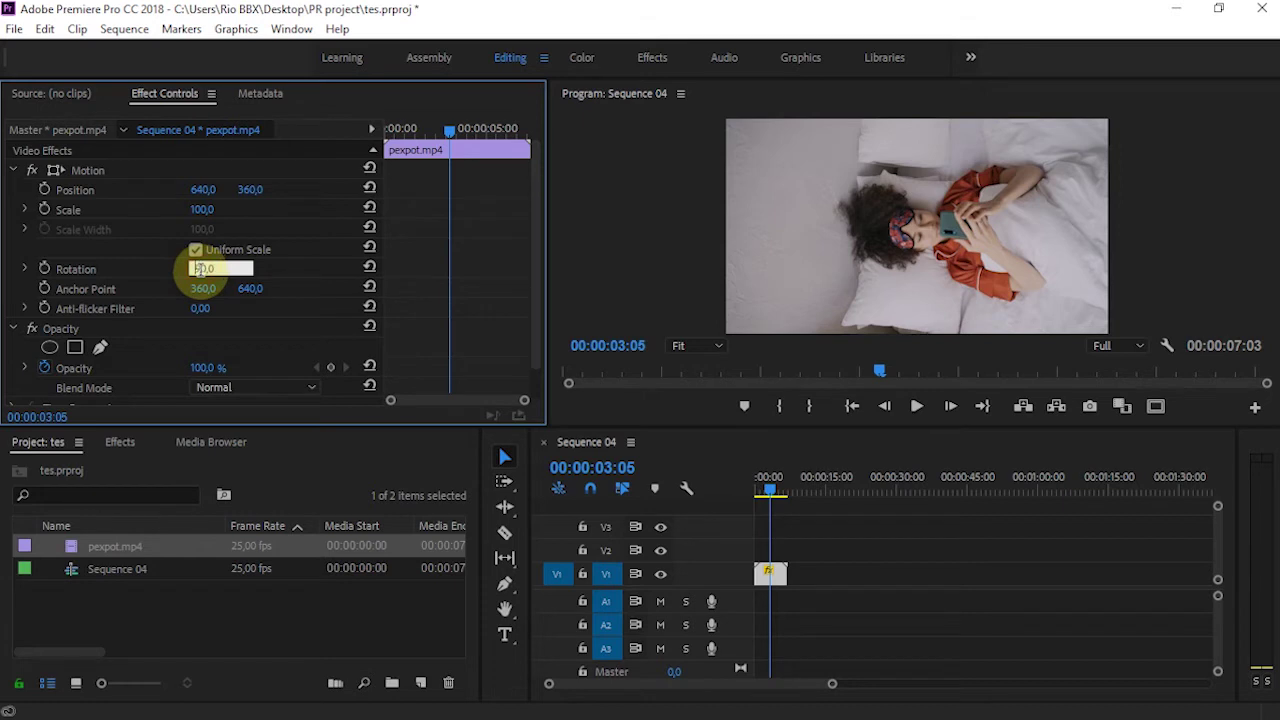
pyautogui.click(289, 268)
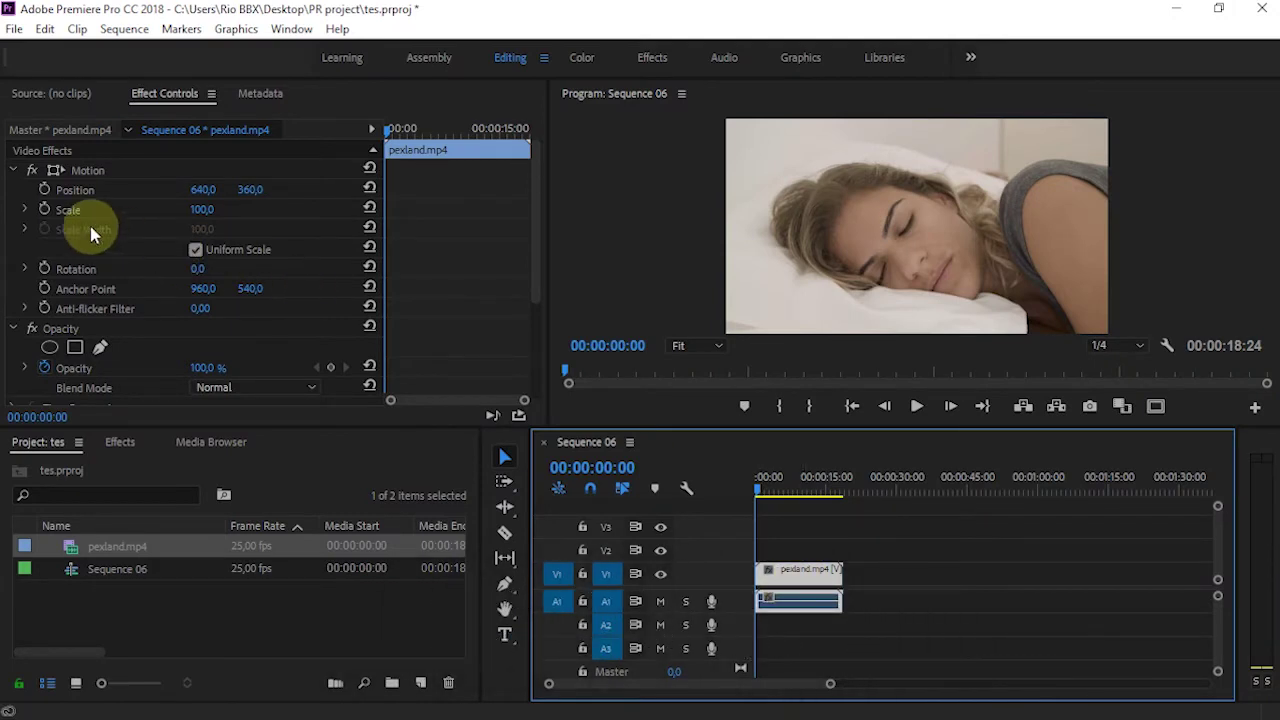
# Set the rotation of the pexland.mp4 clip in Sequence 06 to 180°.
pyautogui.click(198, 271)
pyautogui.write('18')
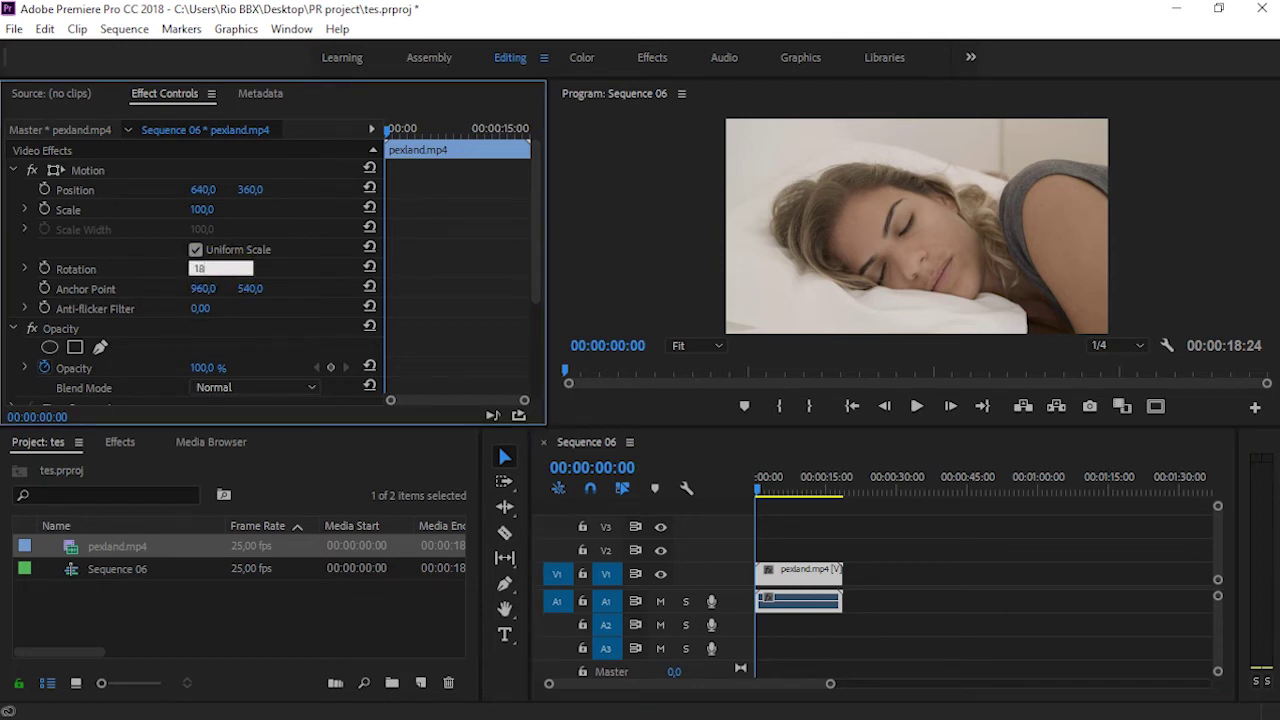
pyautogui.write('0')
pyautogui.press('Return')
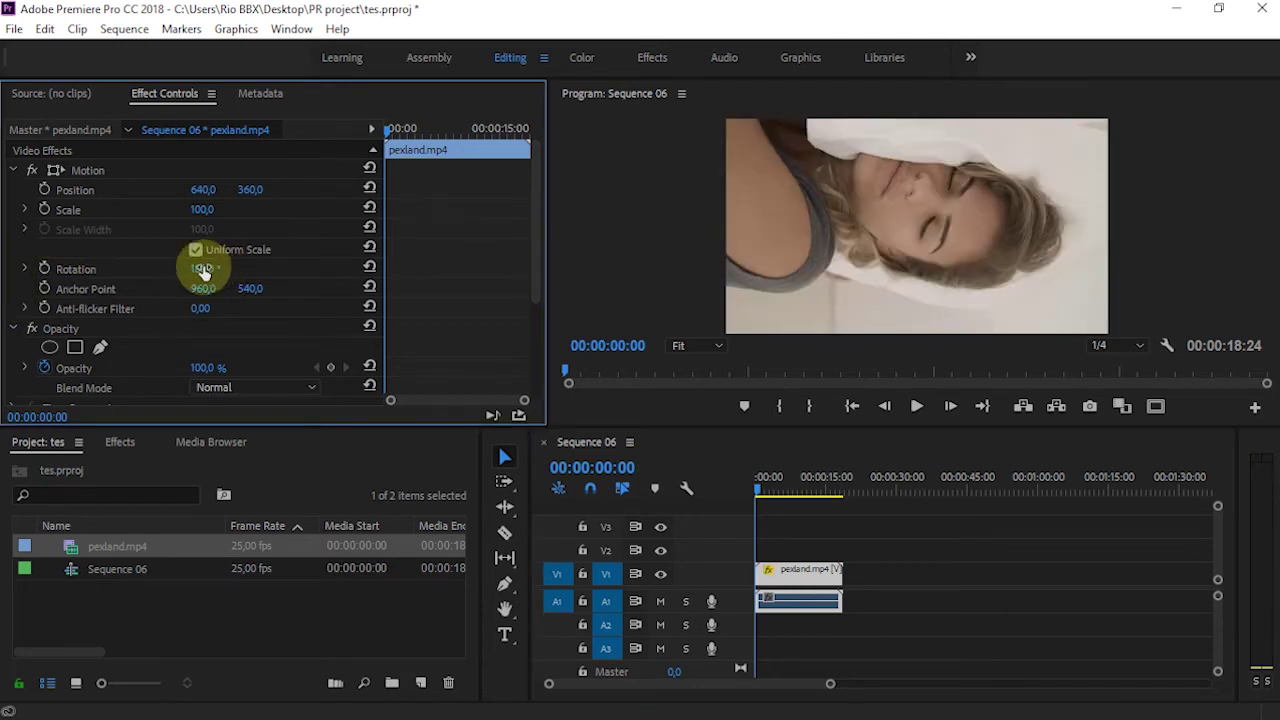
# Animate the pexland.mp4 clip's rotation by keyframing it from the sequence start and adding a 0° keyframe at 00:00:07:08.
pyautogui.click(45, 271)
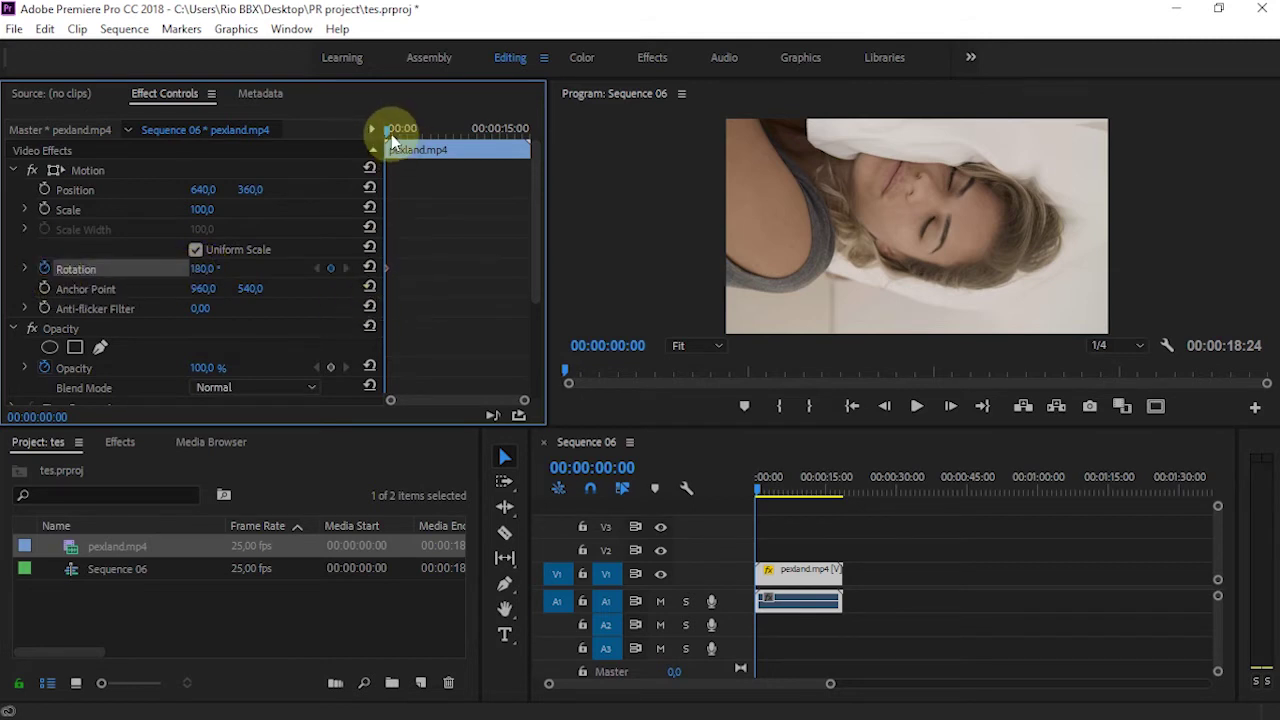
pyautogui.moveTo(431, 137); pyautogui.dragTo(449, 139)
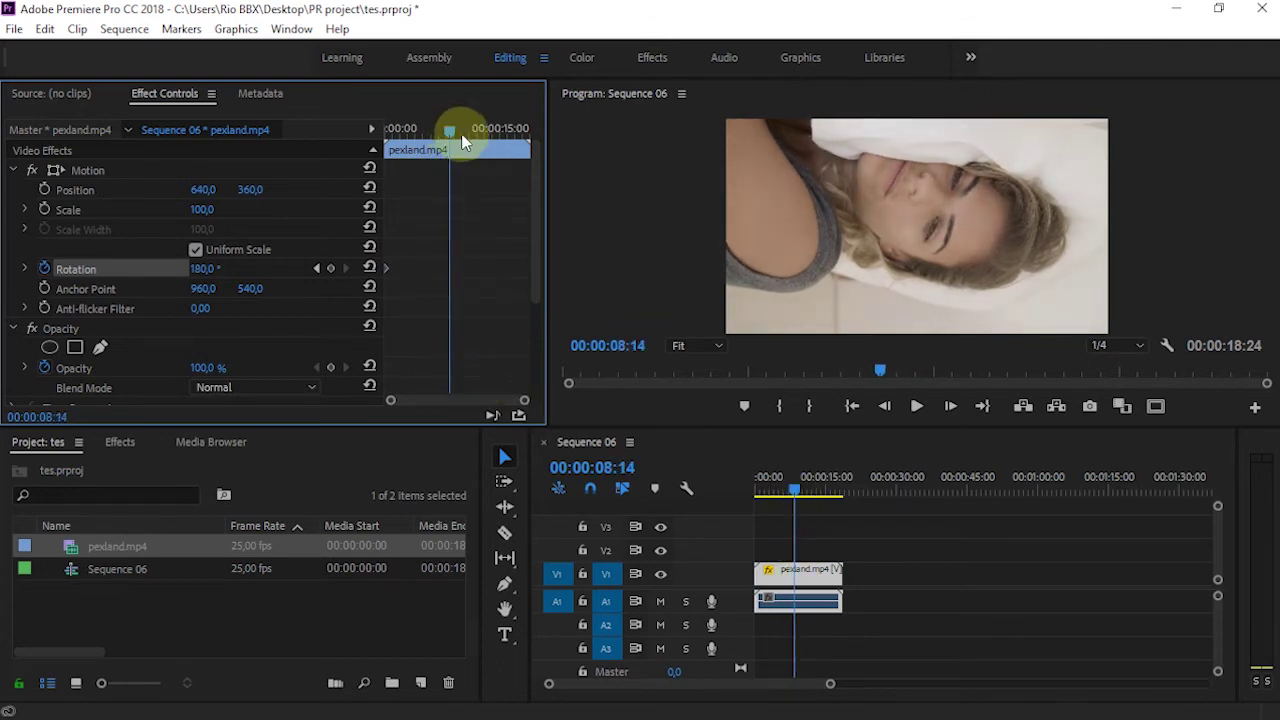
pyautogui.moveTo(460, 136); pyautogui.dragTo(441, 137)
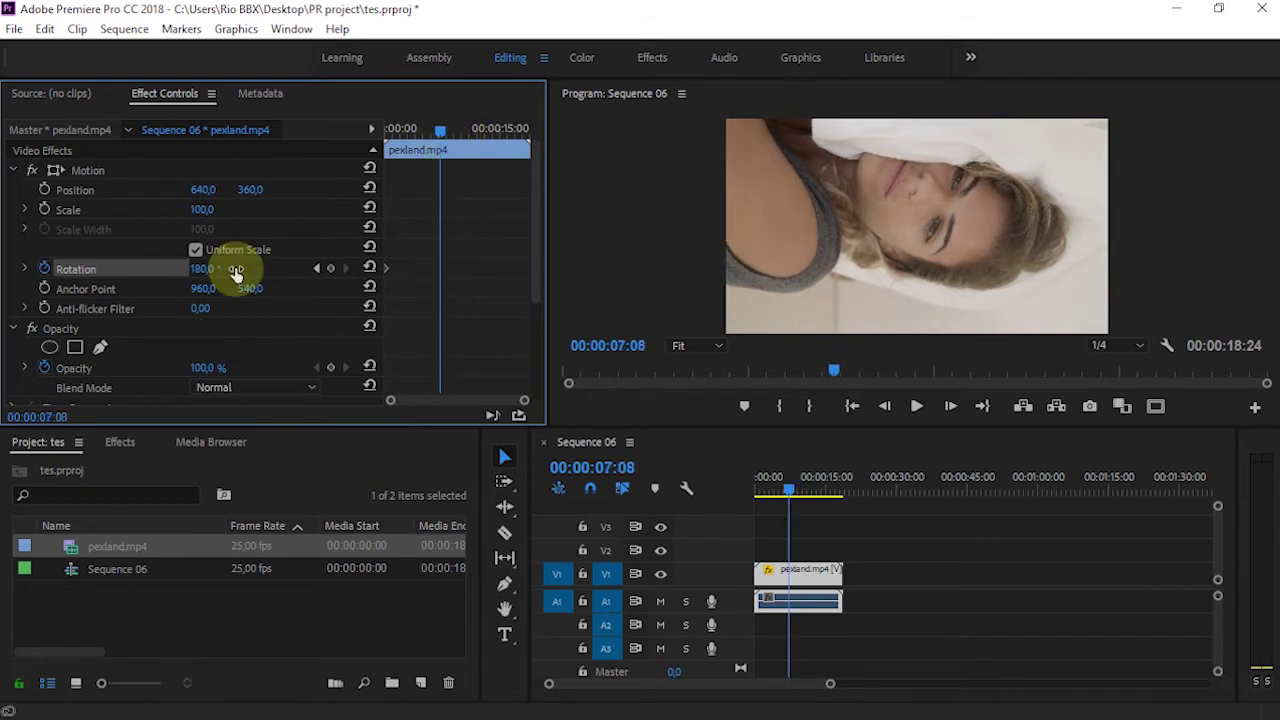
pyautogui.click(331, 268)
pyautogui.click(200, 270)
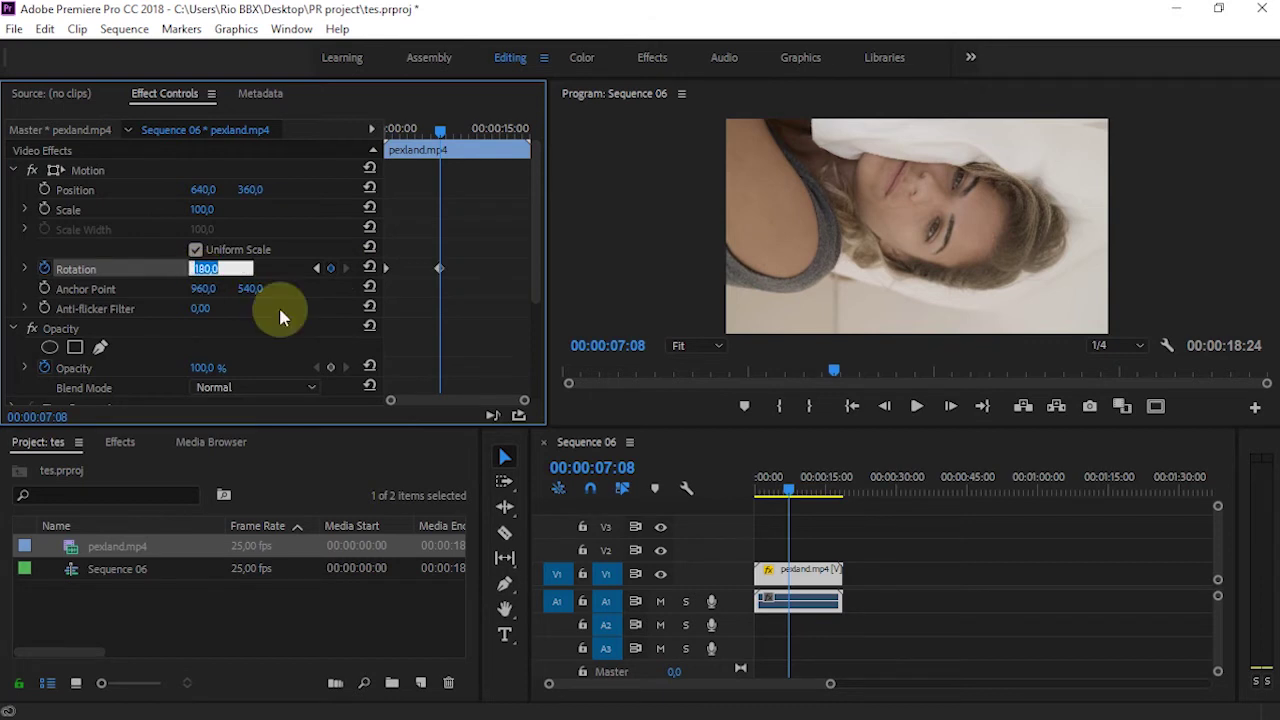
pyautogui.write('0')
pyautogui.press('Return')
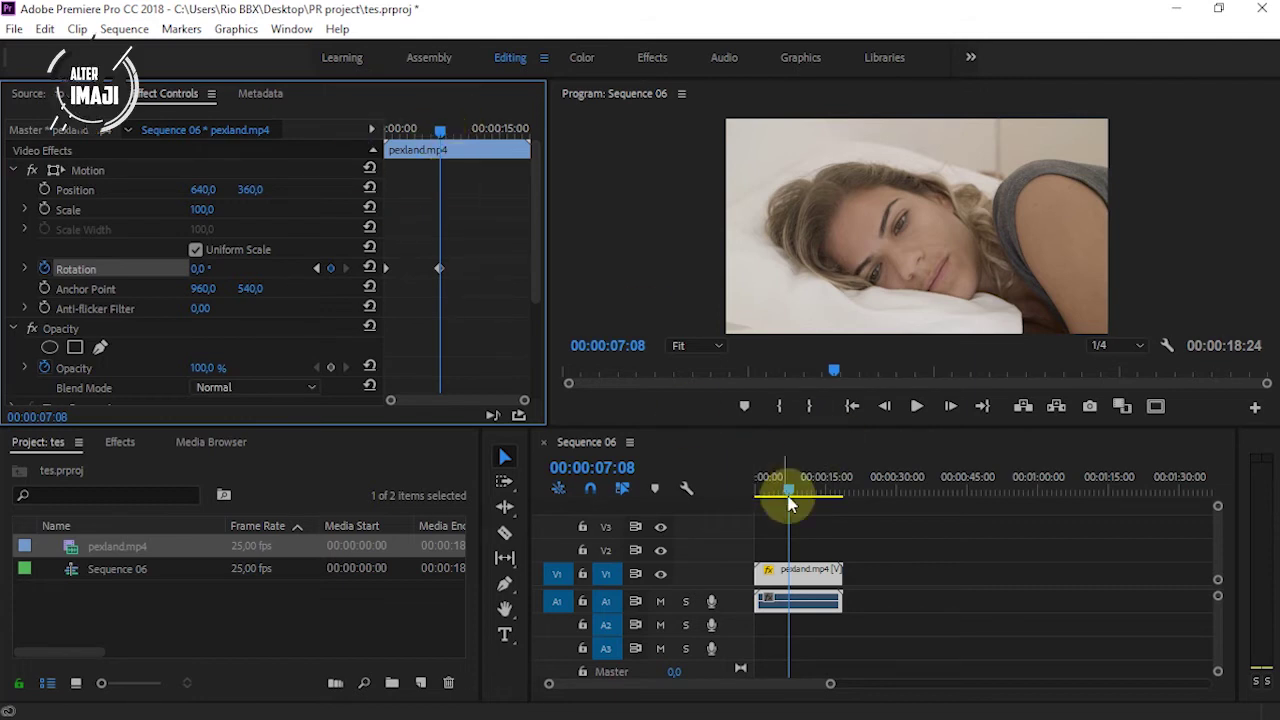
# Increase the pexland.mp4 clip's scale to 199 at 00:00:03:00 to cover the black background during the rotation.
pyautogui.click(756, 494)
pyautogui.moveTo(756, 494); pyautogui.dragTo(768, 494)
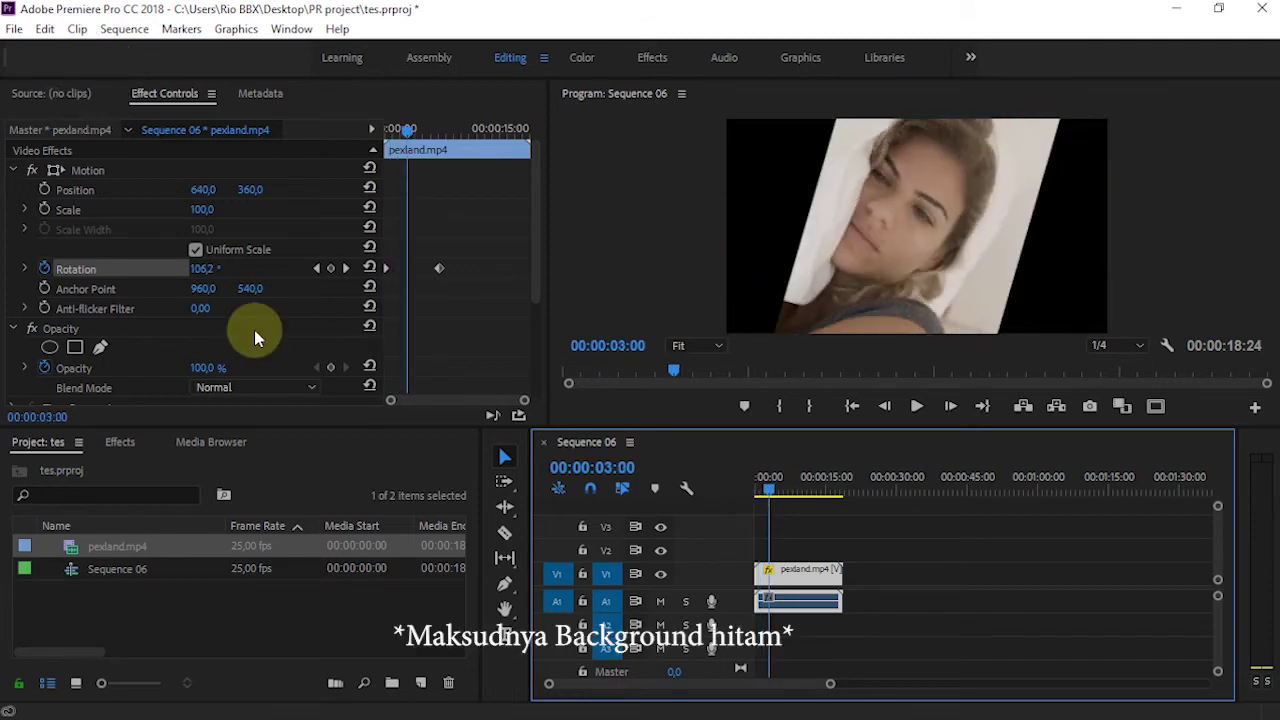
pyautogui.click(196, 212)
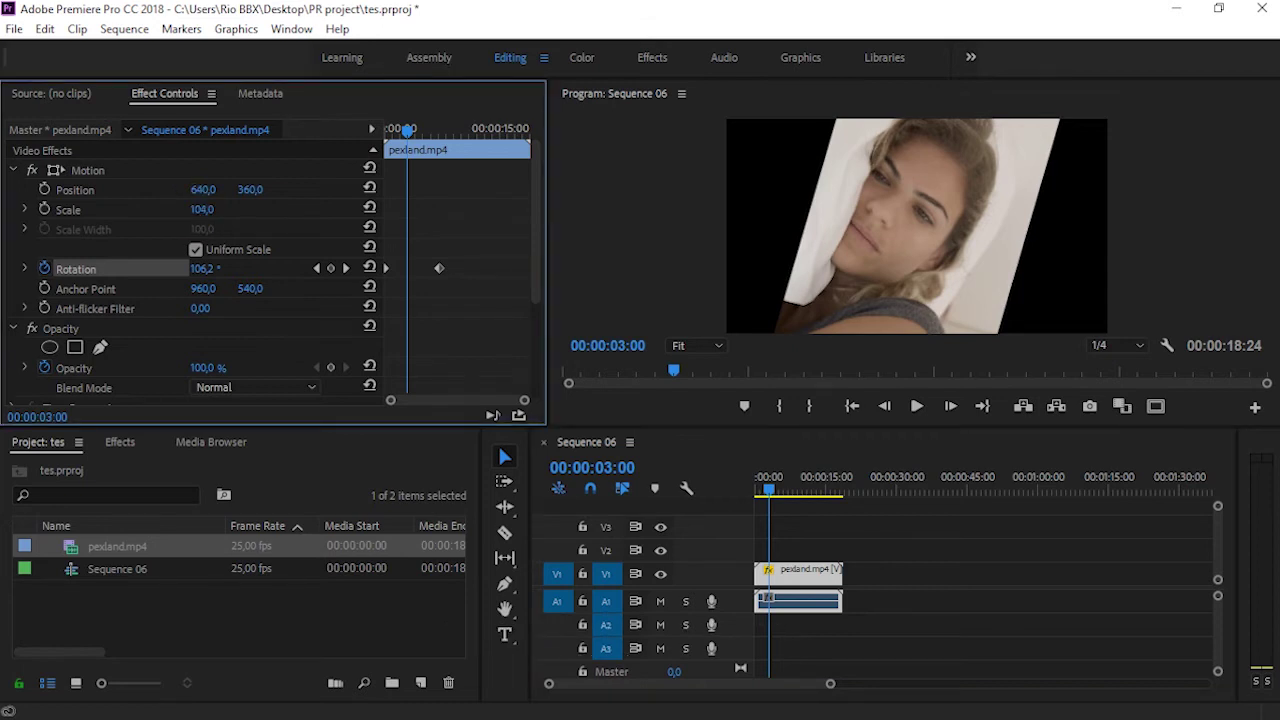
pyautogui.moveTo(201, 209); pyautogui.dragTo(296, 209)
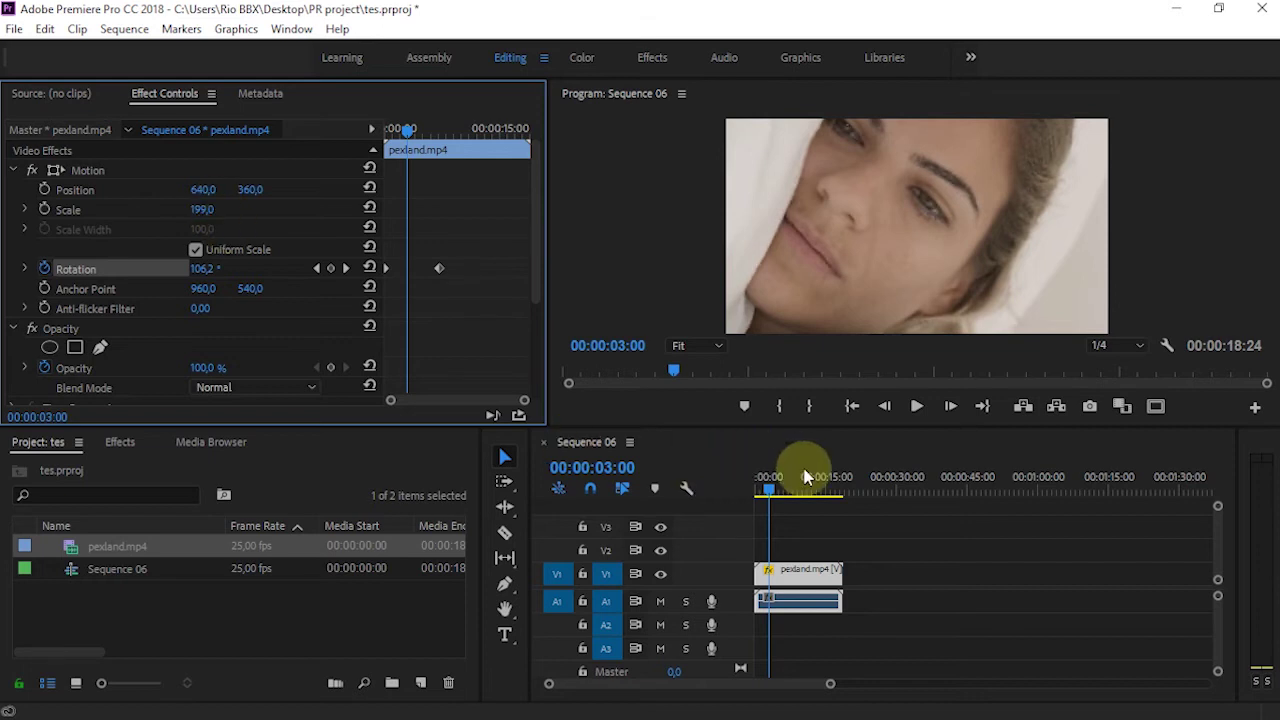
# Preview the enlarged rotation and start keyframing the clip's scale at 00:00:05:23, before the second rotation keyframe.
pyautogui.click(771, 492)
pyautogui.moveTo(771, 492); pyautogui.dragTo(795, 505)
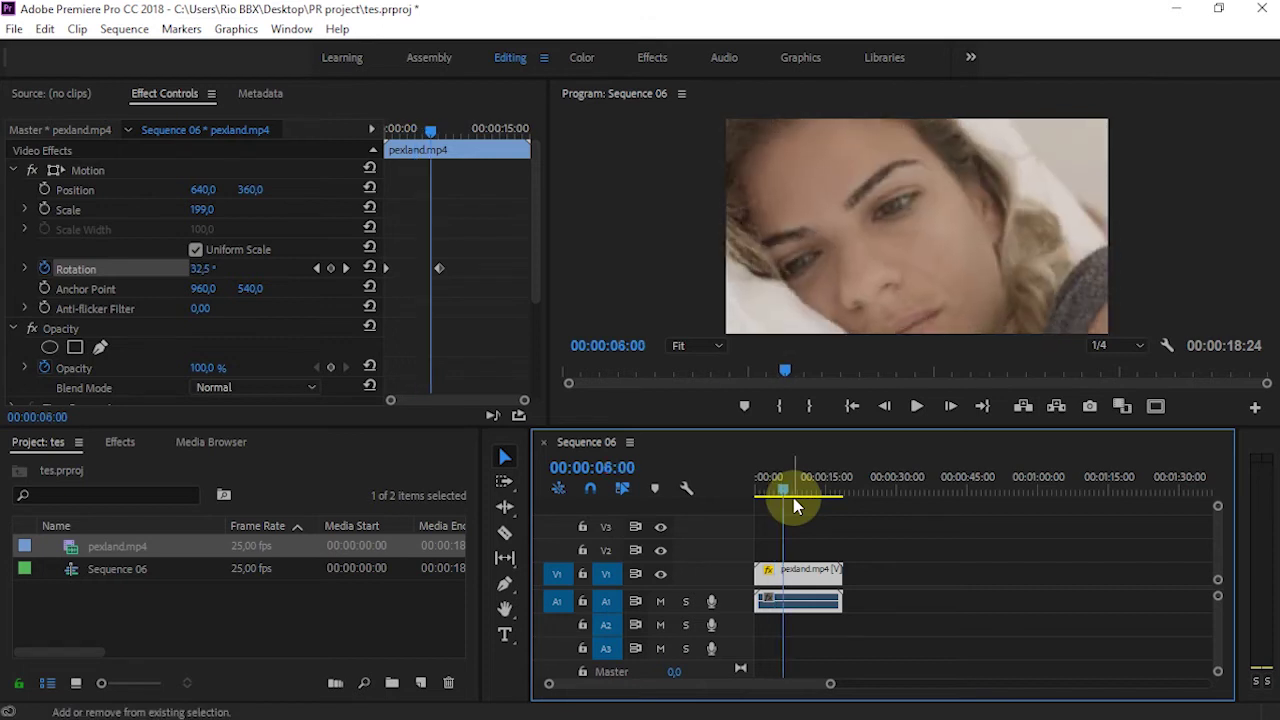
pyautogui.moveTo(795, 505); pyautogui.dragTo(795, 505)
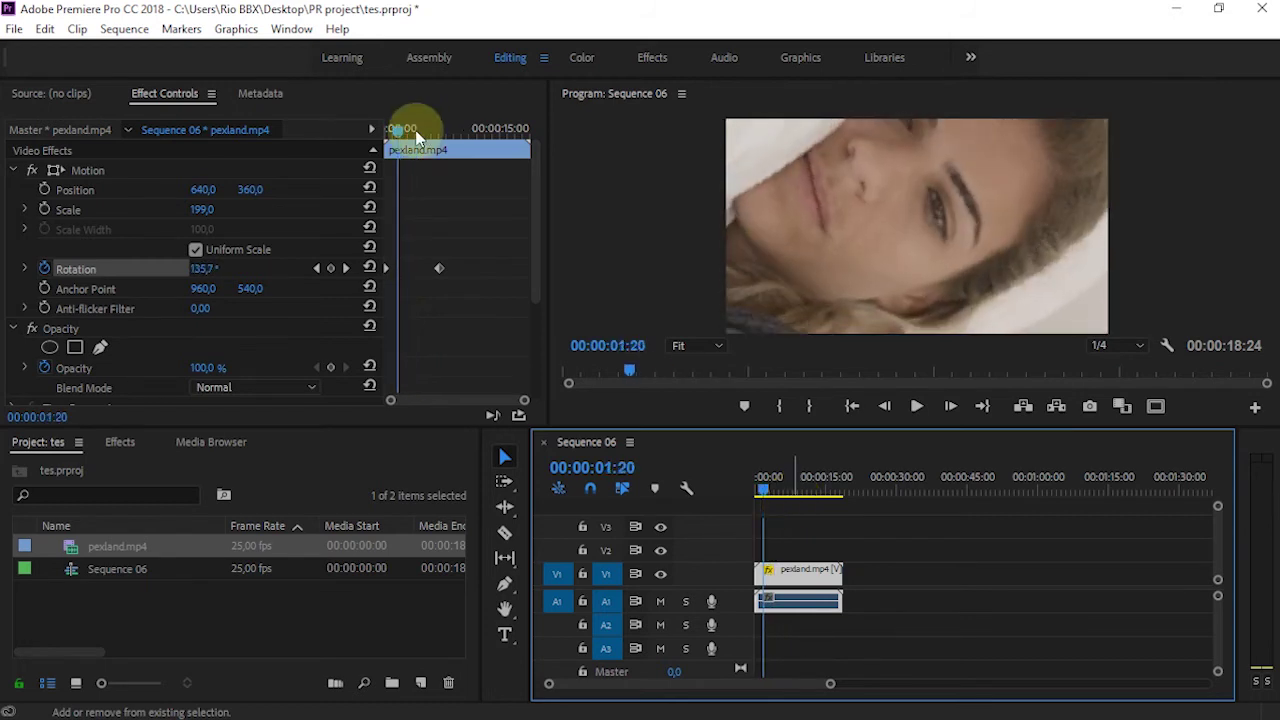
pyautogui.click(440, 272)
pyautogui.hotkey('shift', 'Left')
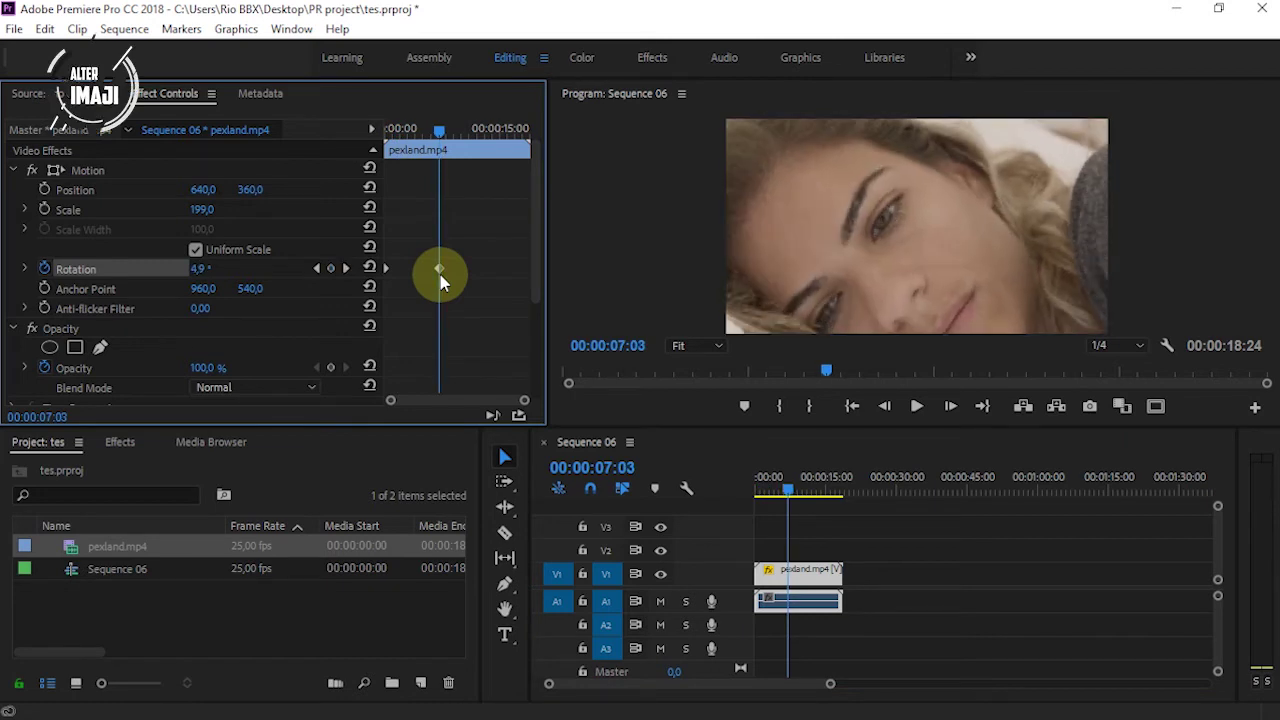
pyautogui.click(445, 135)
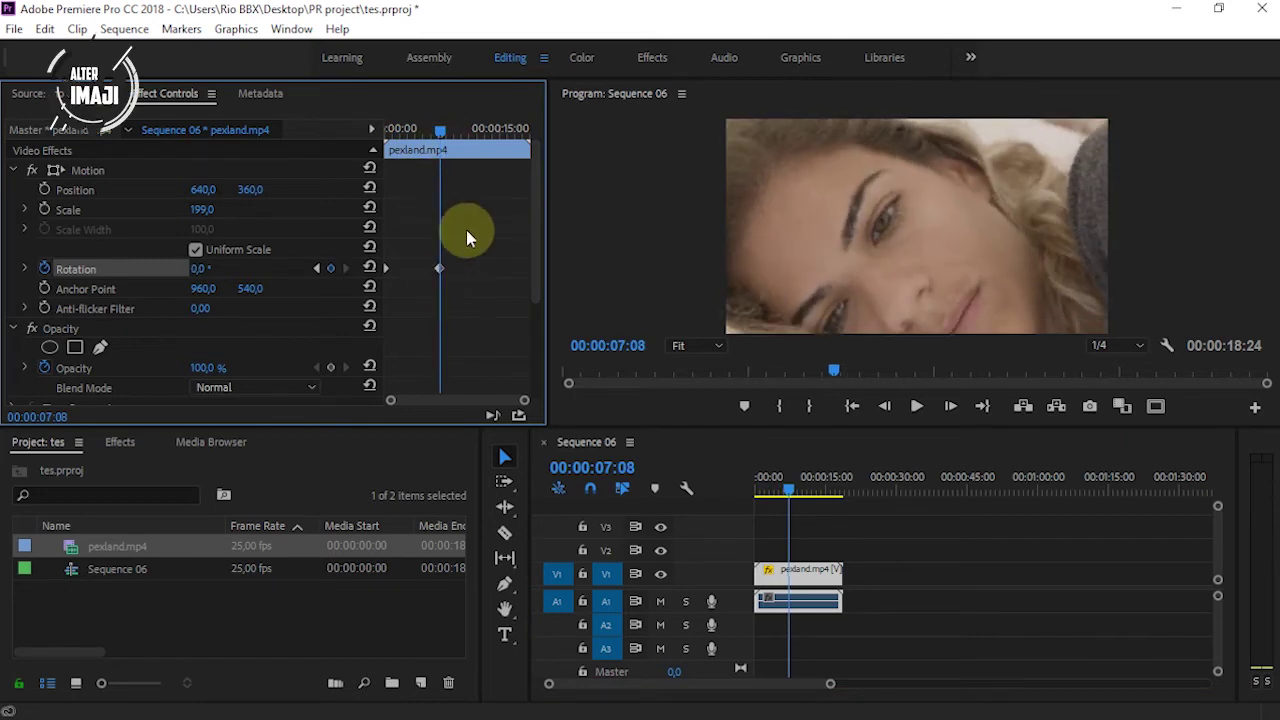
pyautogui.hotkey('shift', 'Left')
pyautogui.hotkey('shift', 'Left')
pyautogui.hotkey('shift', 'Left')
pyautogui.hotkey('shift', 'Left')
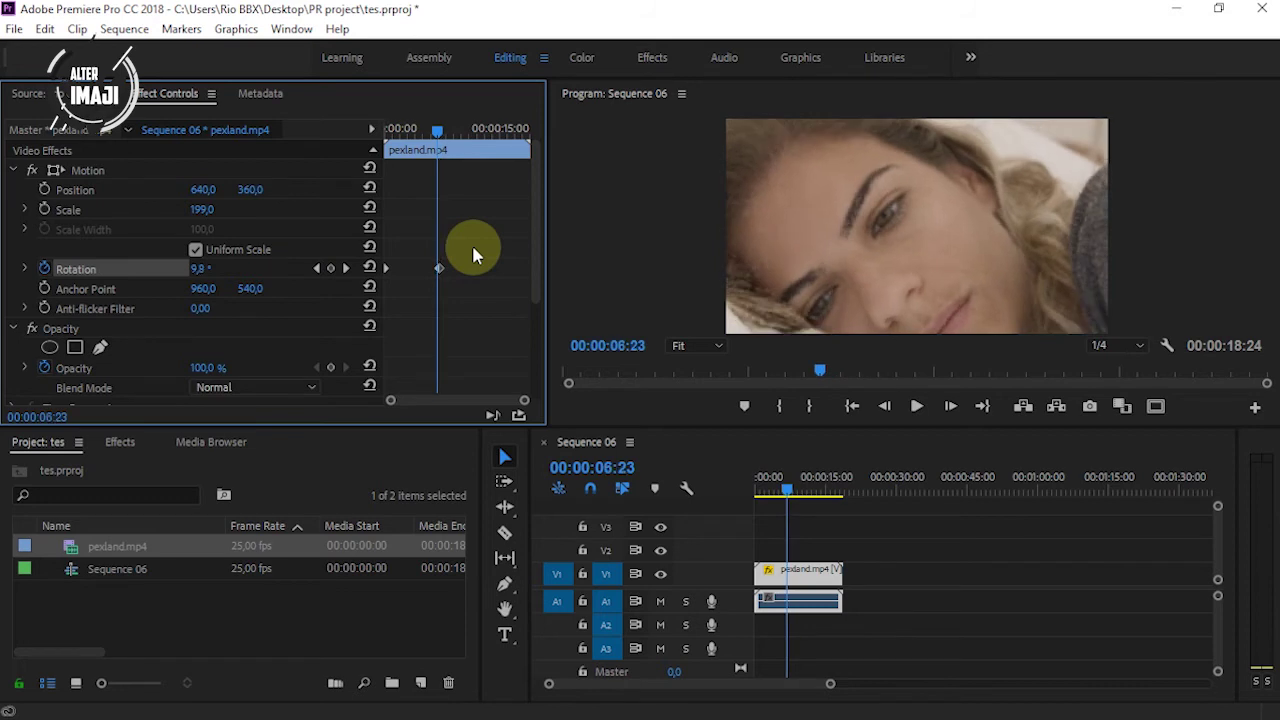
pyautogui.hotkey('shift', 'Left')
pyautogui.hotkey('shift', 'Left')
pyautogui.hotkey('shift', 'Left')
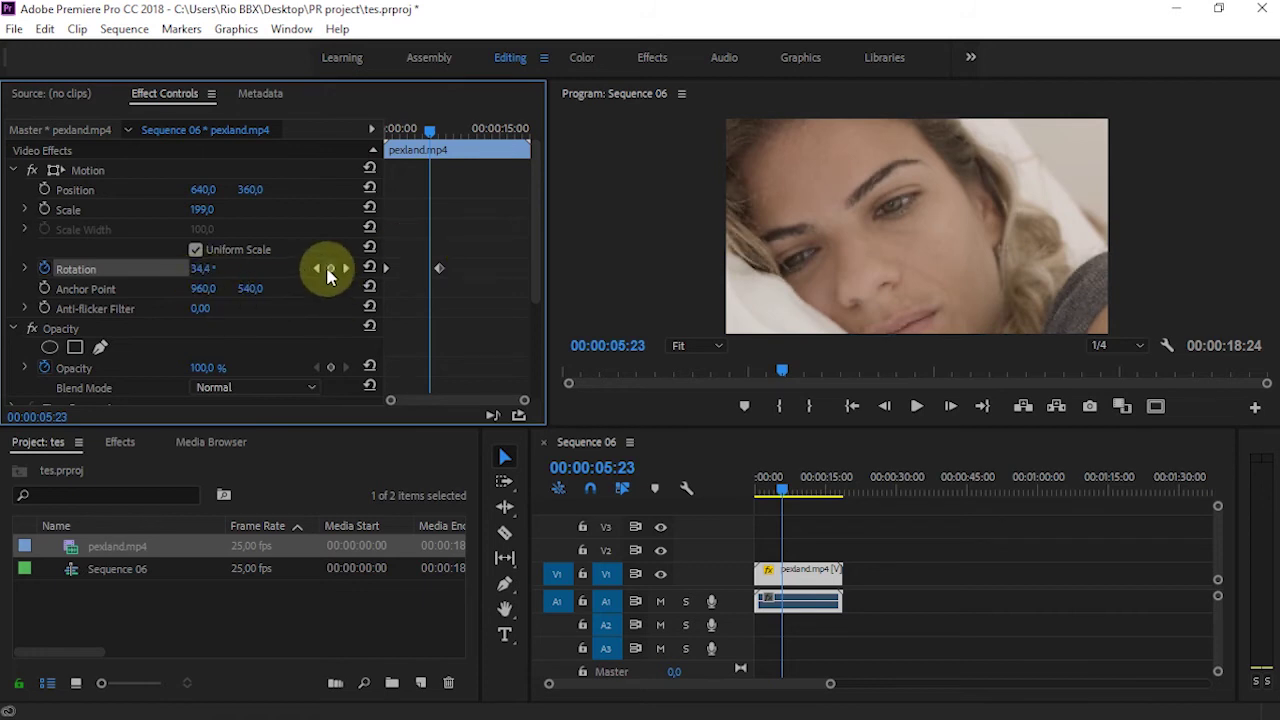
pyautogui.click(45, 211)
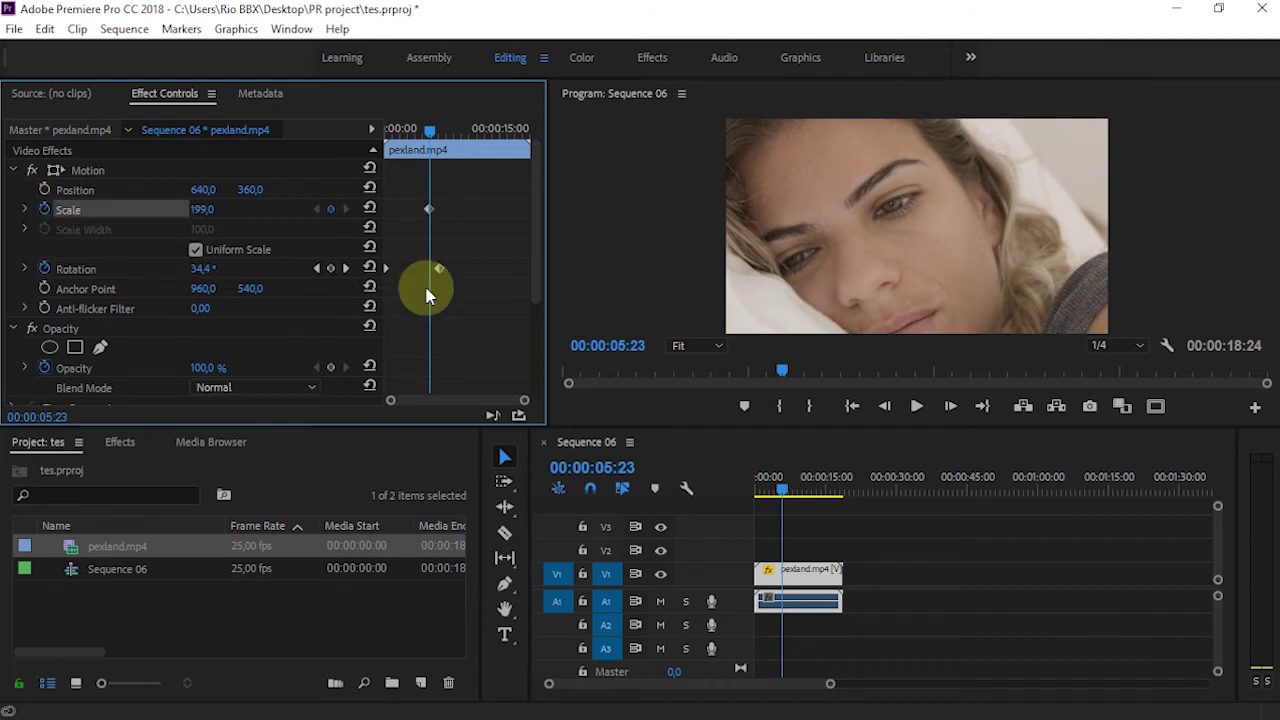
# Add a second scale keyframe at 00:00:07:18, just after the last rotation keyframe, by resetting the scale to 100.
pyautogui.press('Right')
pyautogui.press('Right')
pyautogui.press('Right')
pyautogui.press('Right')
pyautogui.press('Right')
pyautogui.press('Right')
pyautogui.press('Right')
pyautogui.press('Right')
pyautogui.press('Right')
pyautogui.press('Right')
pyautogui.press('Right')
pyautogui.press('Right')
pyautogui.press('Right')
pyautogui.press('Right')
pyautogui.press('Right')
pyautogui.press('Right')
pyautogui.press('Right')
pyautogui.press('Right')
pyautogui.press('Right')
pyautogui.press('Right')
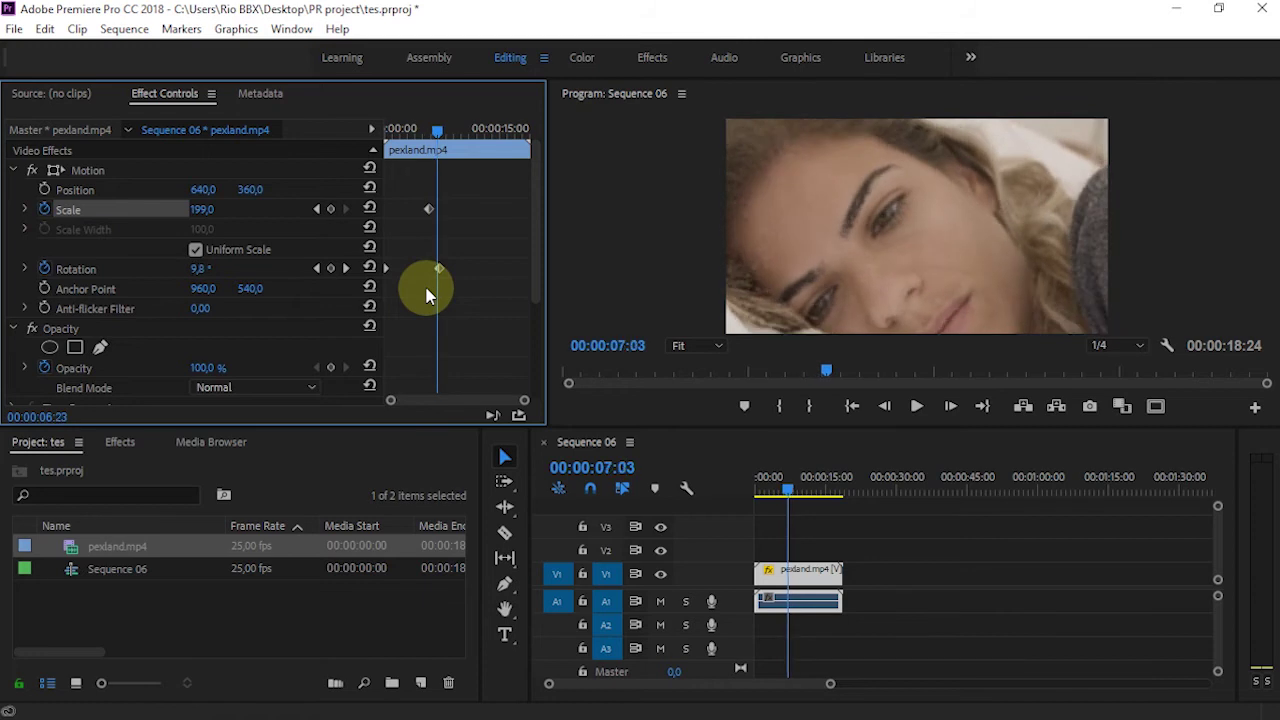
pyautogui.press('Right')
pyautogui.press('Right')
pyautogui.press('Right')
pyautogui.press('Right')
pyautogui.press('Right')
pyautogui.press('Right')
pyautogui.press('Right')
pyautogui.press('Right')
pyautogui.press('Right')
pyautogui.press('Right')
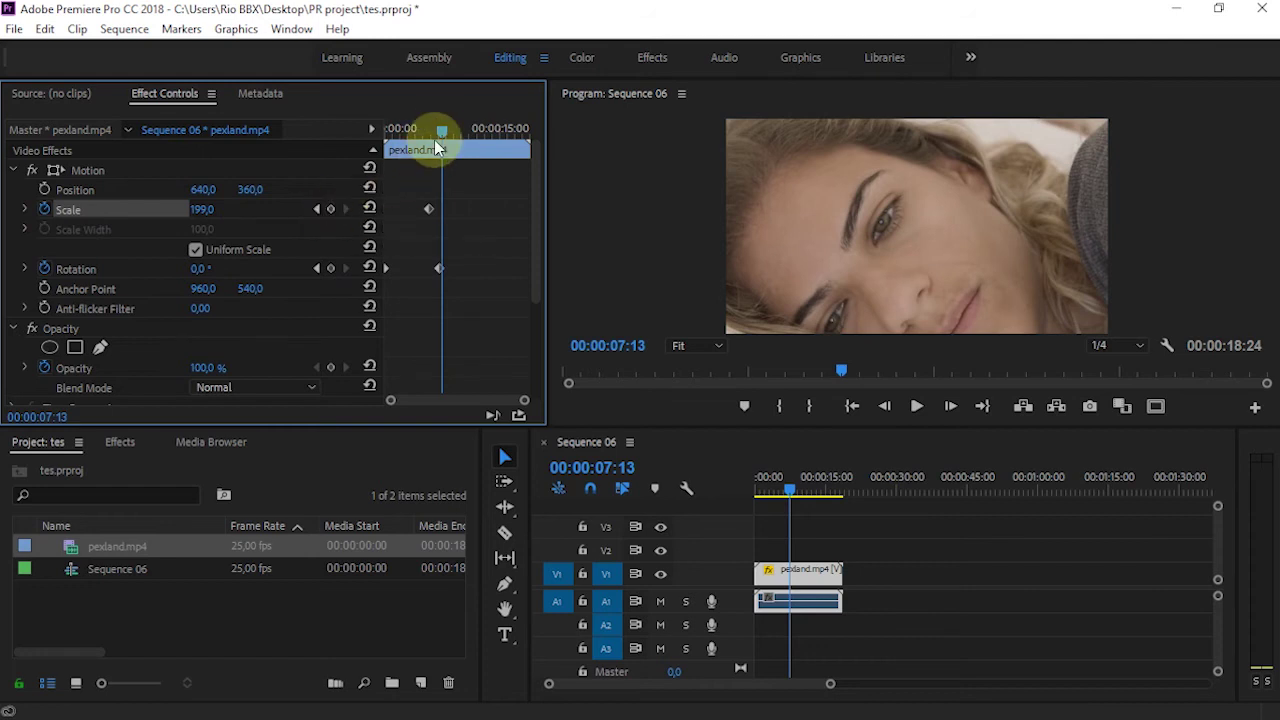
pyautogui.moveTo(436, 135); pyautogui.dragTo(446, 150)
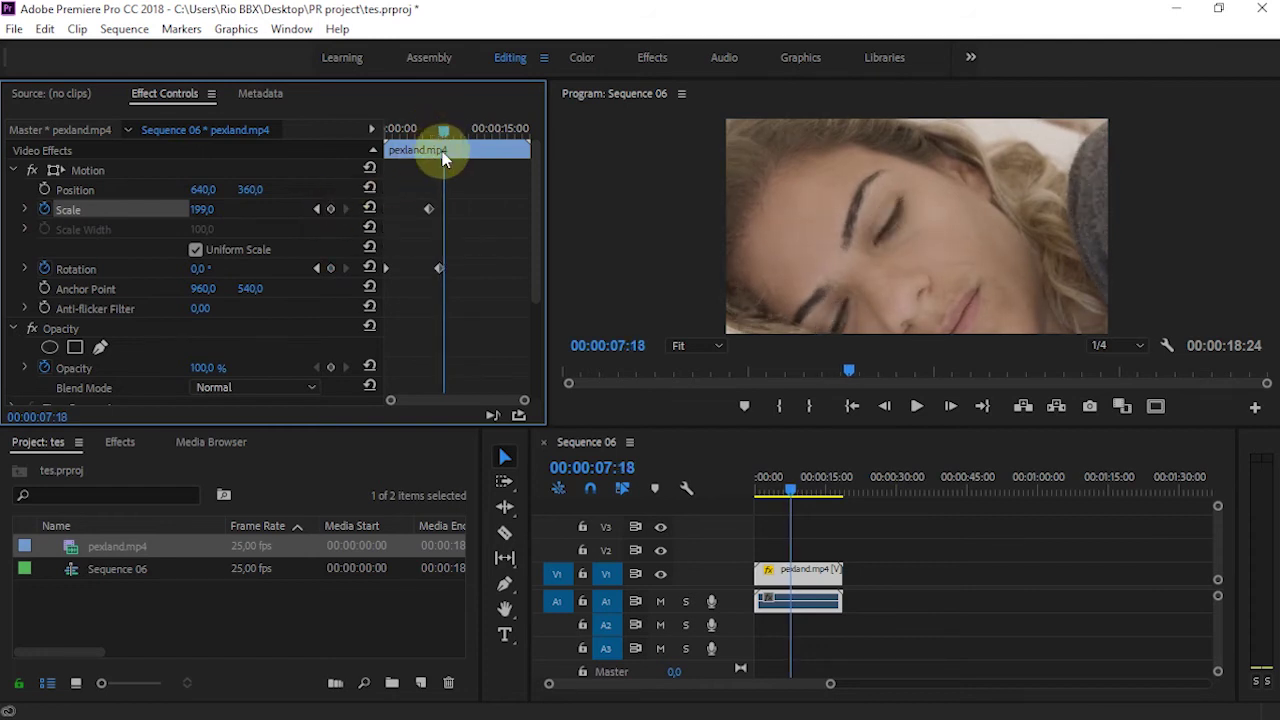
pyautogui.click(370, 210)
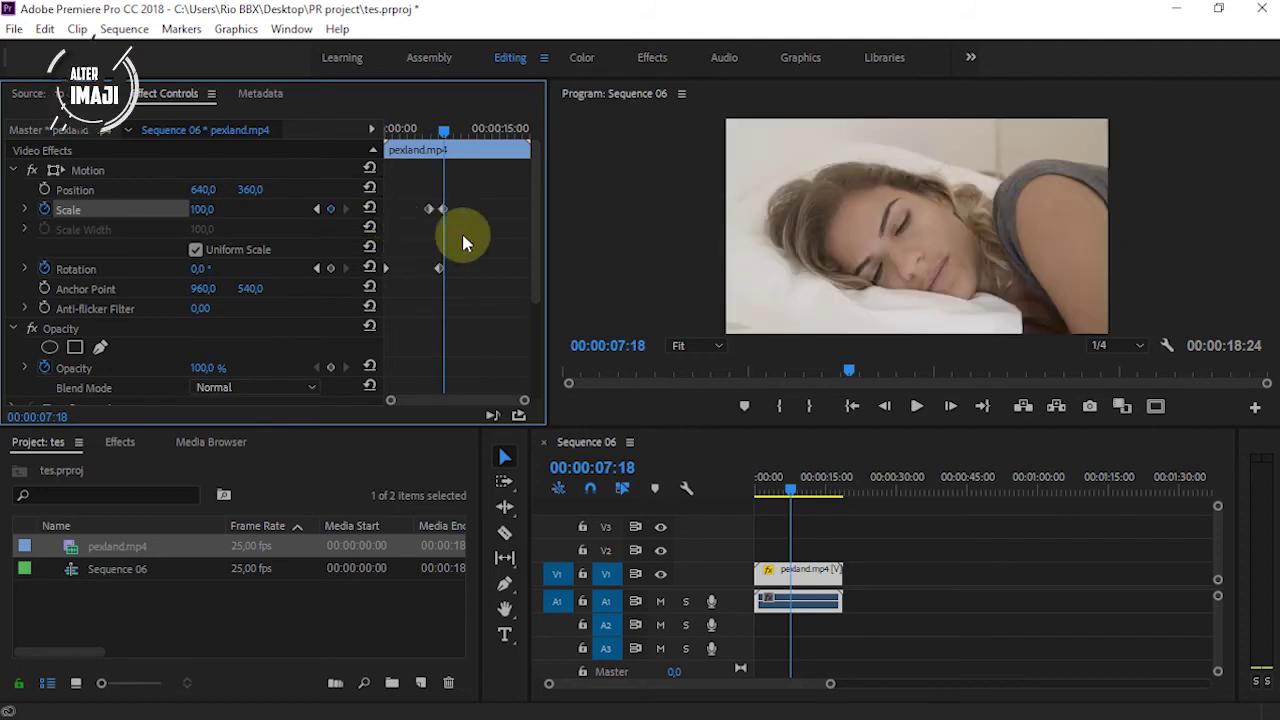
# Play the scale transition, move its first keyframe earlier to about 00:00:05:08, and check the frames that follow.
pyautogui.press('j')
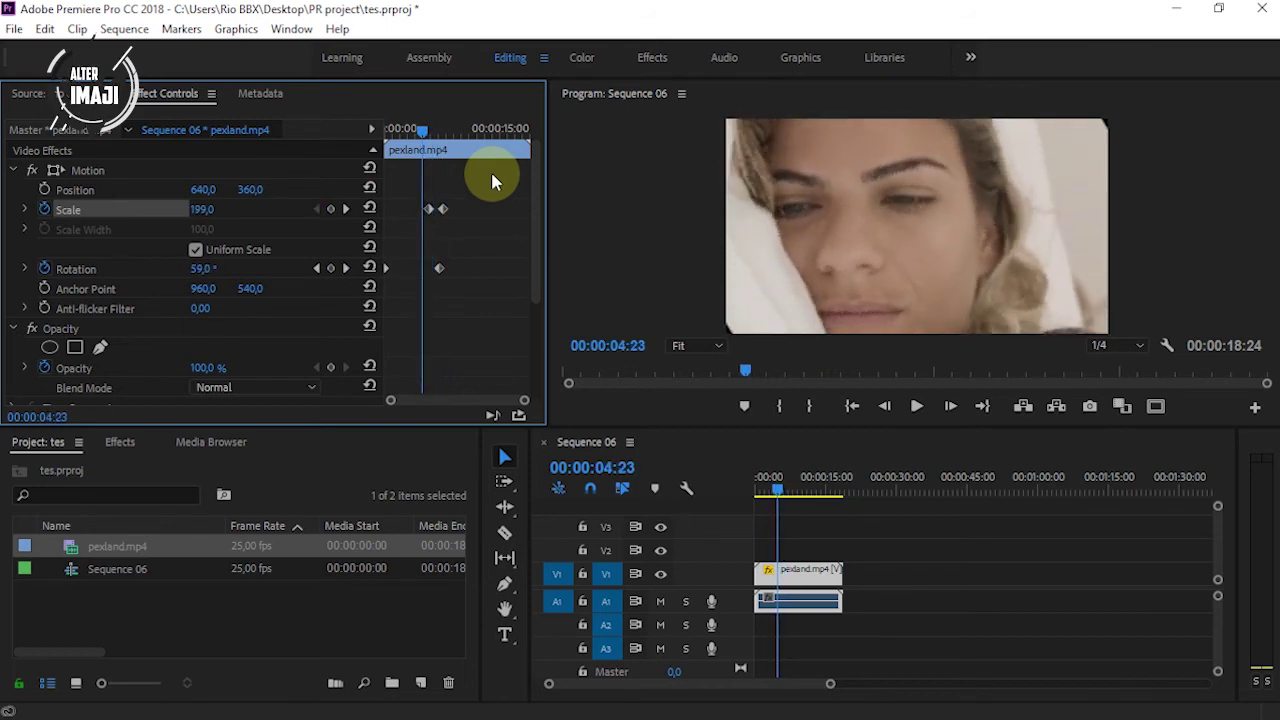
pyautogui.press('l')
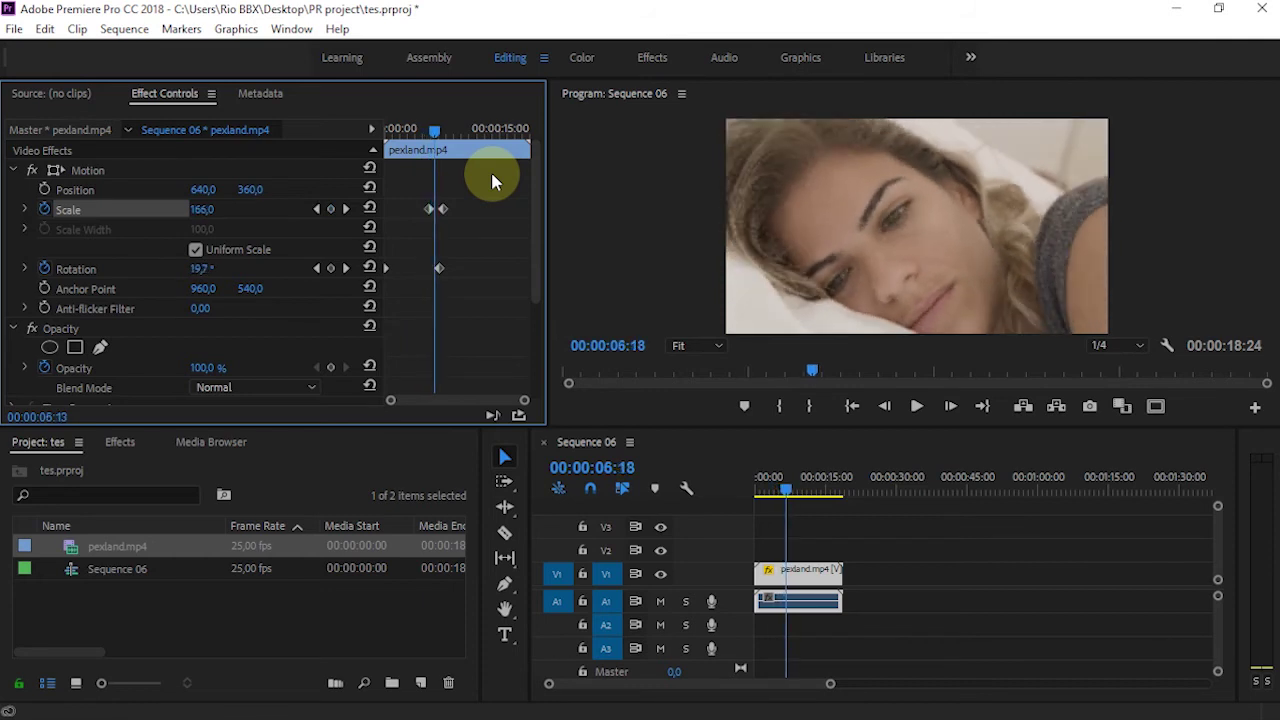
pyautogui.press('j')
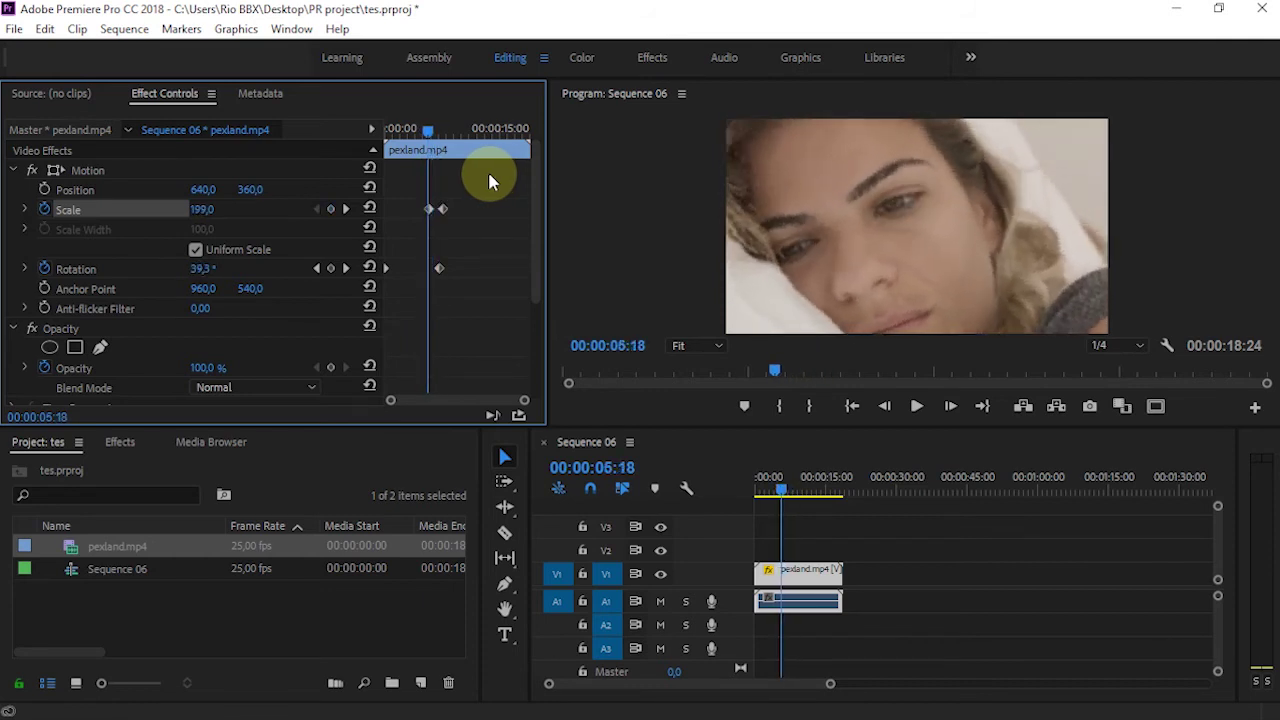
pyautogui.click(425, 232)
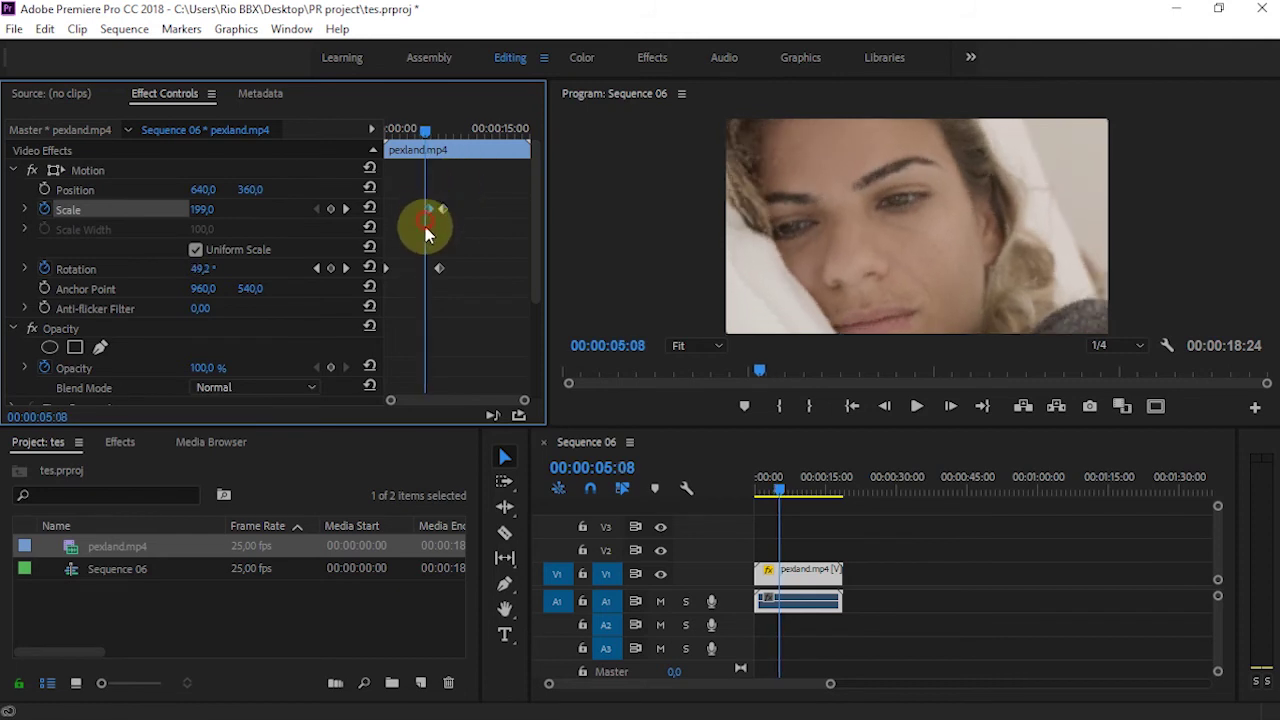
pyautogui.hotkey('shift', 'Right')
pyautogui.hotkey('shift', 'Right')
pyautogui.hotkey('shift', 'Right')
pyautogui.hotkey('shift', 'Right')
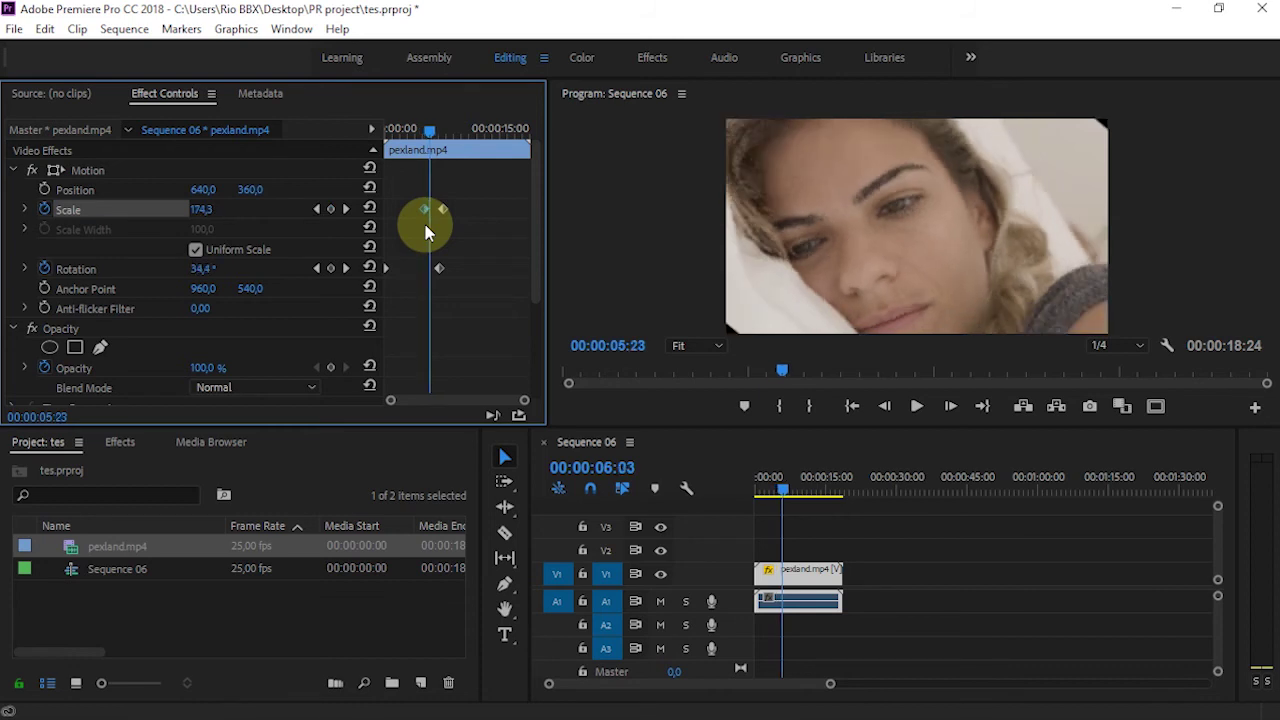
pyautogui.hotkey('shift', 'Left')
pyautogui.hotkey('shift', 'Left')
pyautogui.hotkey('shift', 'Left')
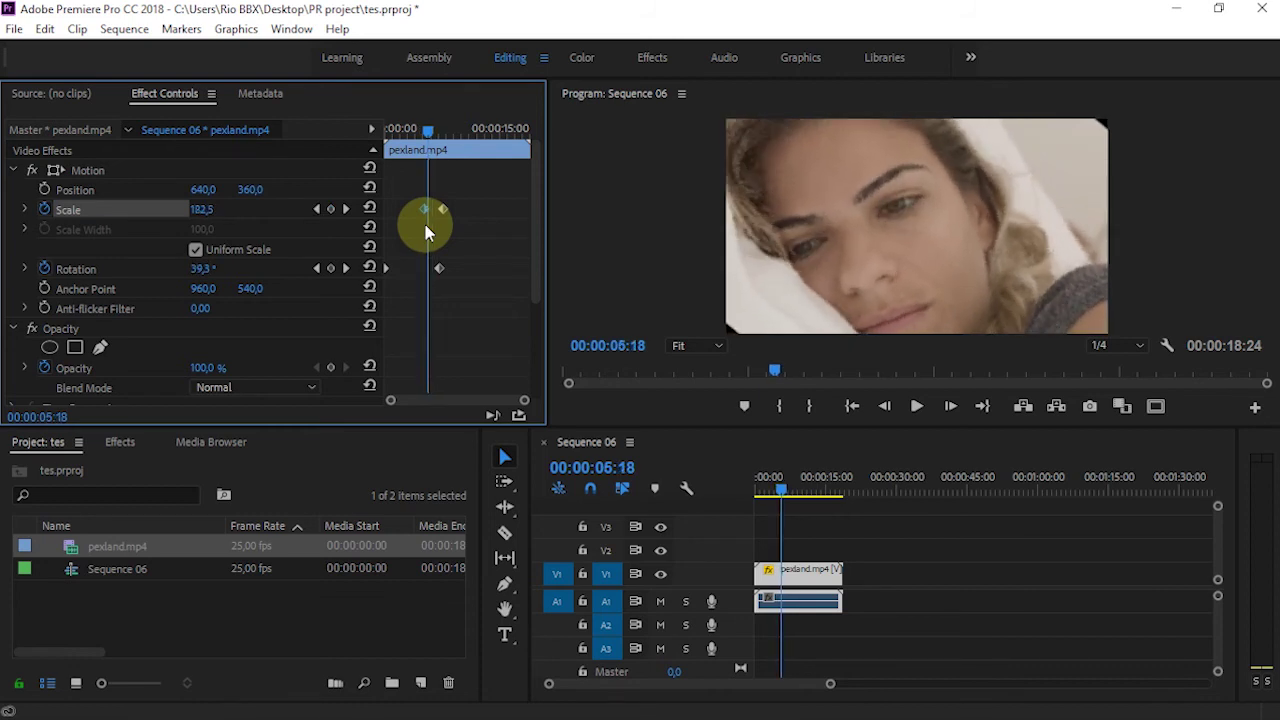
pyautogui.hotkey('shift', 'Left')
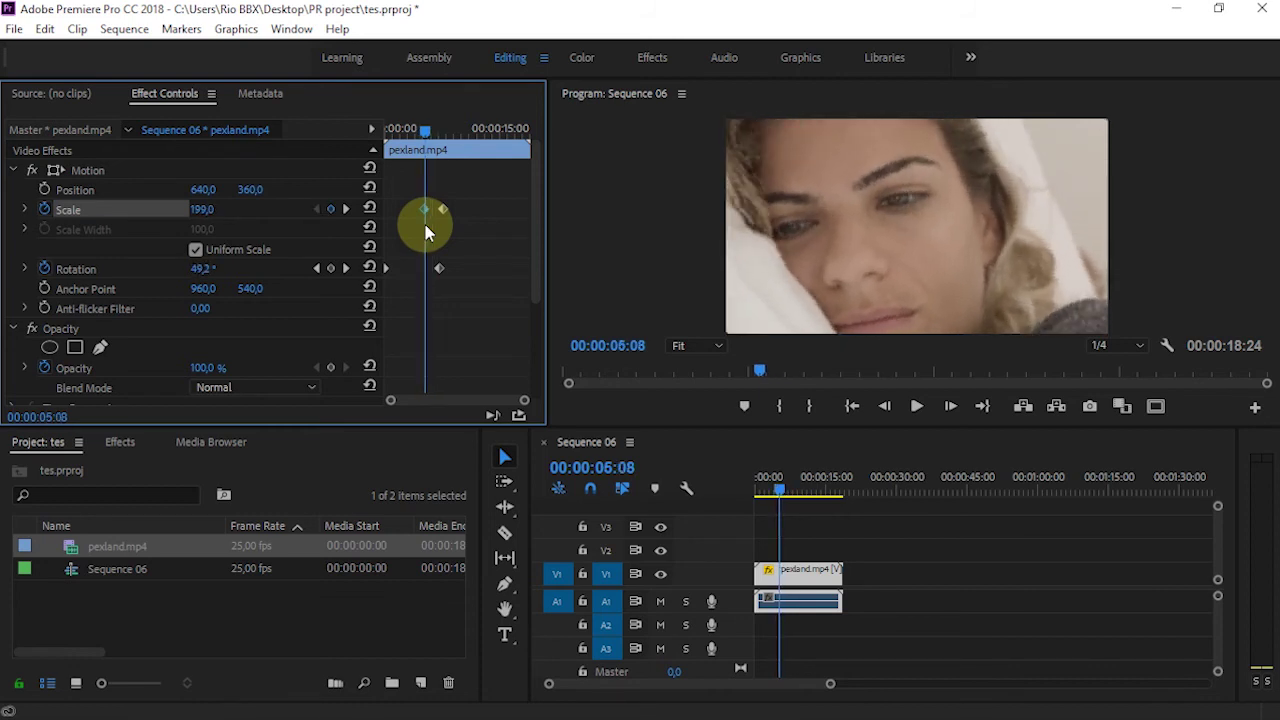
# Shift the first scale keyframe slightly later to about 00:00:05:13 and check the transition up to the second scale keyframe.
pyautogui.hotkey('shift', 'Right')
pyautogui.moveTo(425, 230); pyautogui.dragTo(430, 222)
pyautogui.hotkey('shift', 'Right')
pyautogui.hotkey('shift', 'Right')
pyautogui.hotkey('shift', 'Right')
pyautogui.hotkey('shift', 'Right')
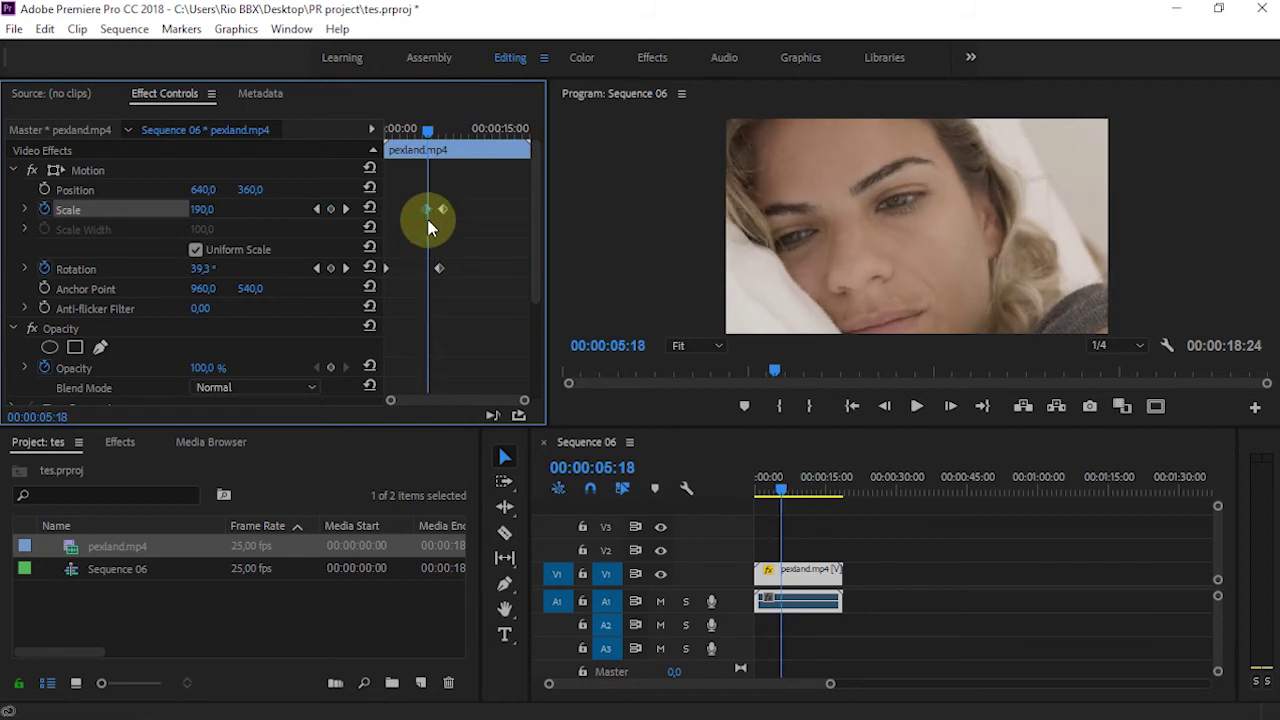
pyautogui.hotkey('shift', 'Right')
pyautogui.hotkey('shift', 'Right')
pyautogui.hotkey('shift', 'Right')
pyautogui.hotkey('shift', 'Right')
pyautogui.hotkey('shift', 'Right')
pyautogui.hotkey('shift', 'Right')
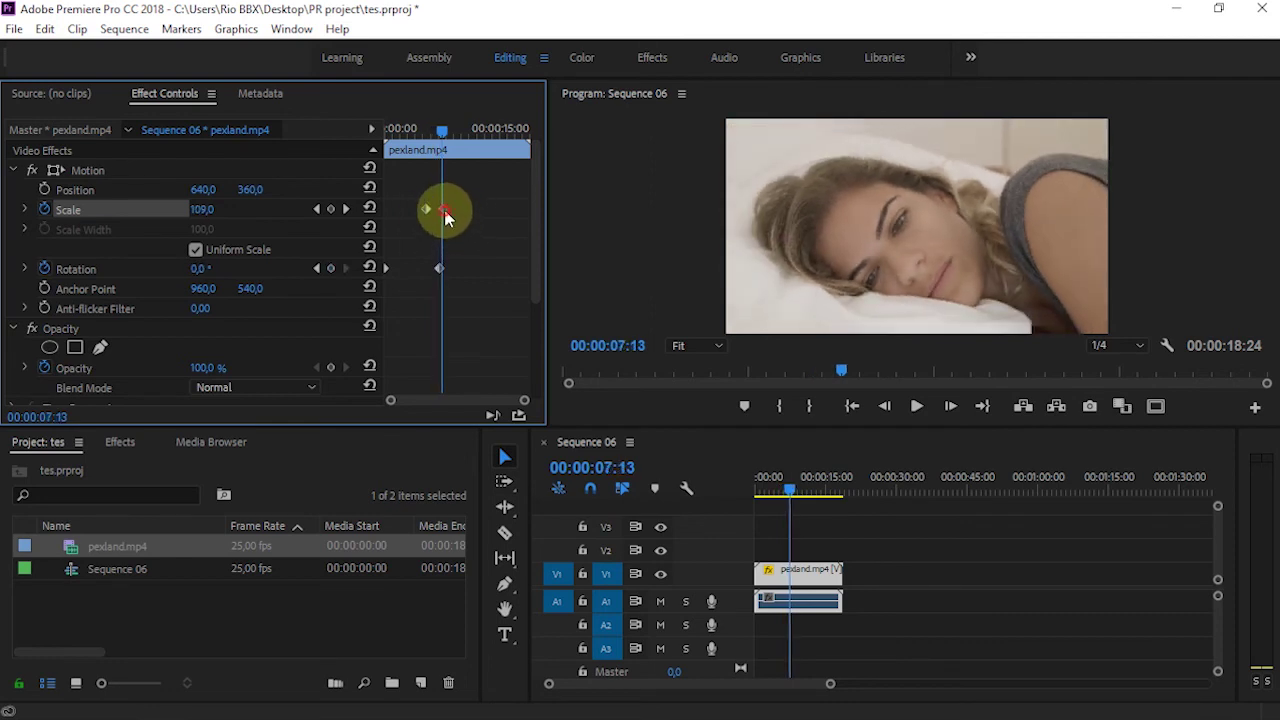
# Apply Ease In to the second scale keyframe and preview the smoothed transition.
pyautogui.rightClick(445, 211)
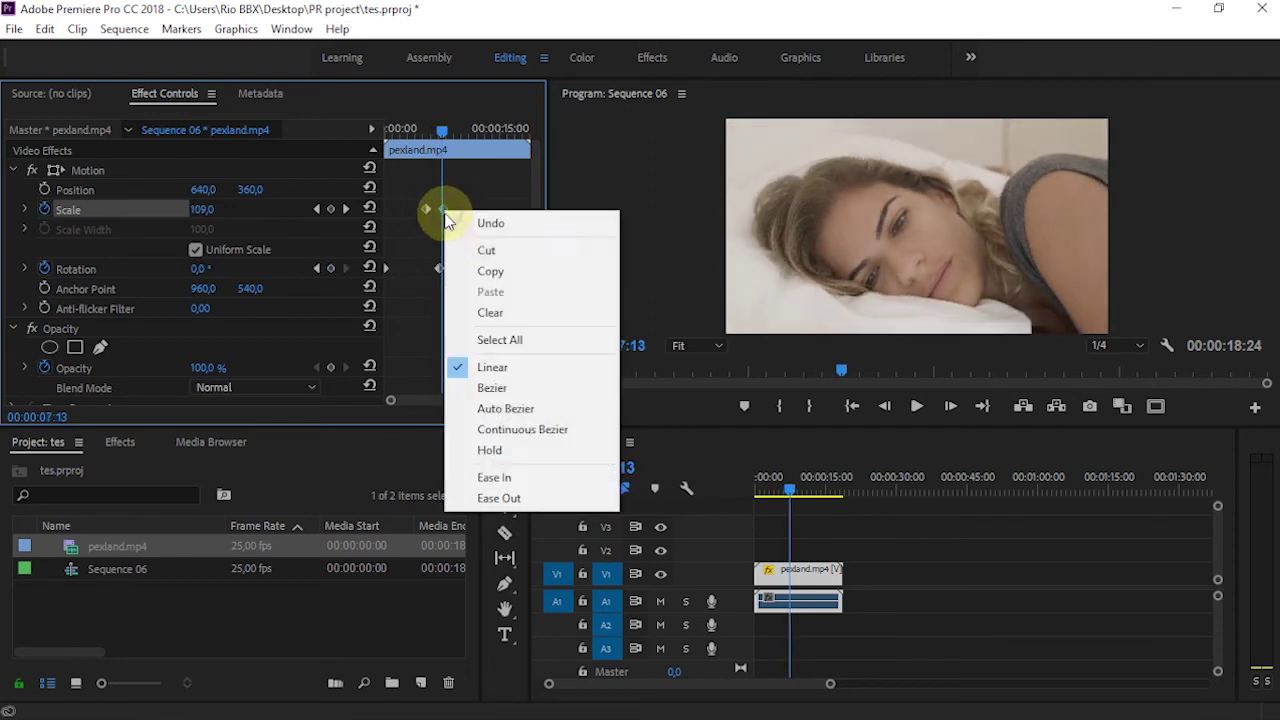
pyautogui.click(500, 478)
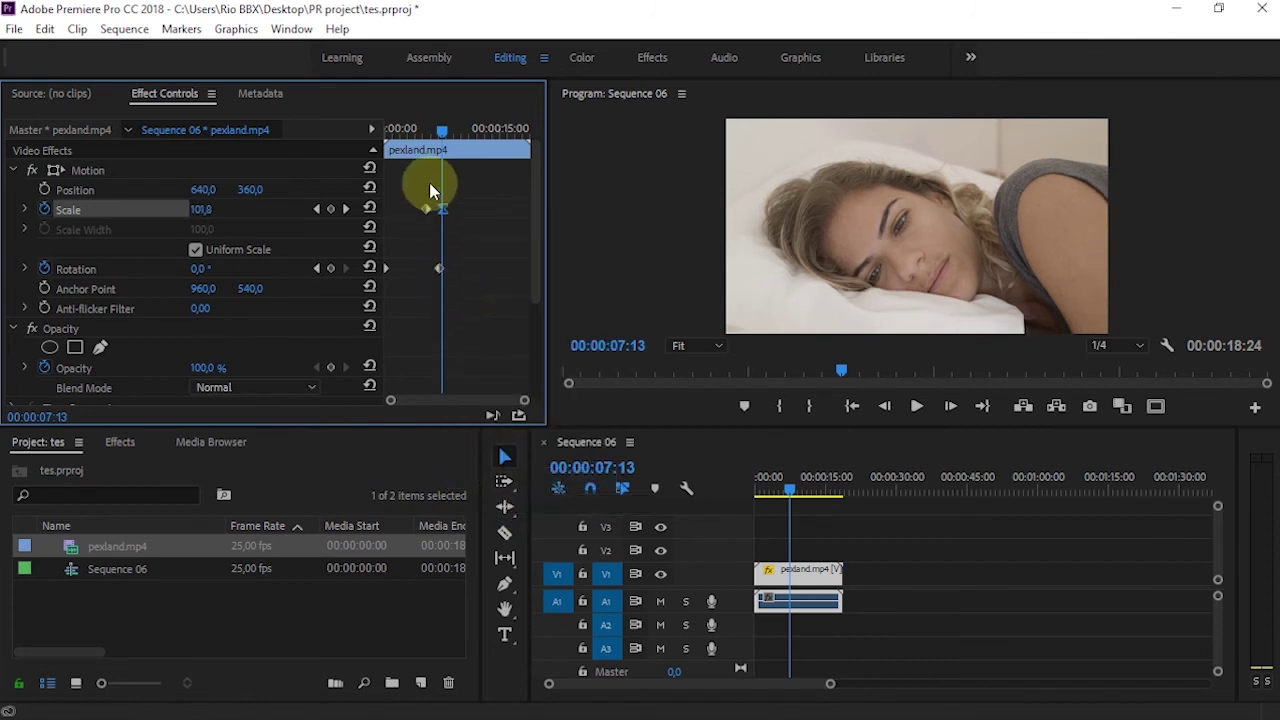
pyautogui.moveTo(437, 128); pyautogui.dragTo(433, 142)
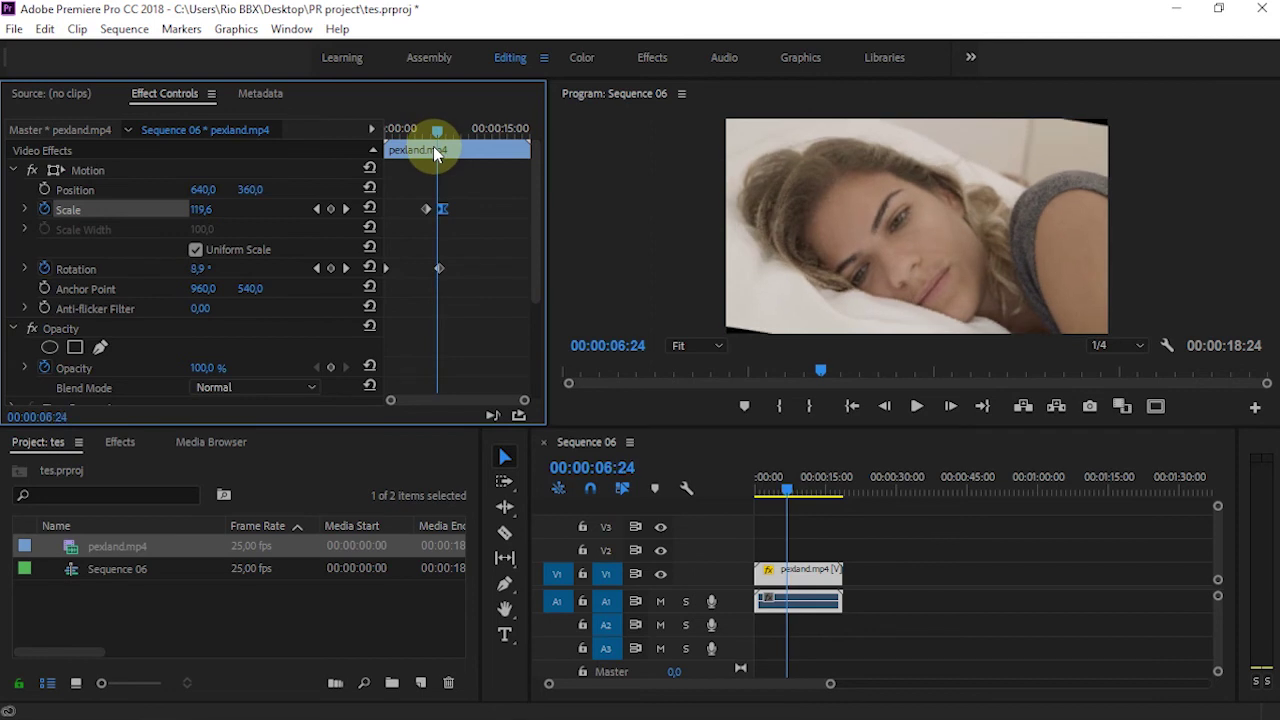
# Set the first scale keyframe at 00:00:05:13 to 205 and preview the frames after it for black edges.
pyautogui.moveTo(423, 134)
pyautogui.mouseDown()
pyautogui.moveTo(428, 143)
pyautogui.moveTo(423, 131)
pyautogui.mouseUp()
pyautogui.click(219, 207)
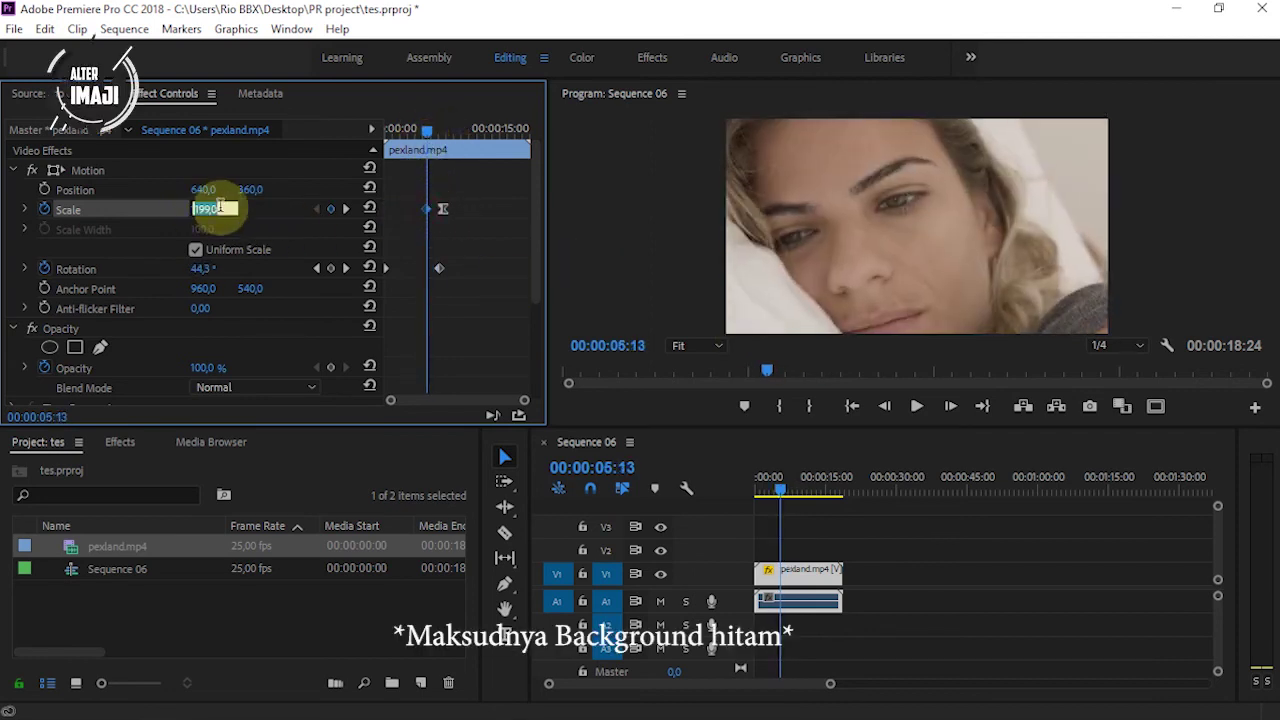
pyautogui.press('Up')
pyautogui.press('Up')
pyautogui.press('Up')
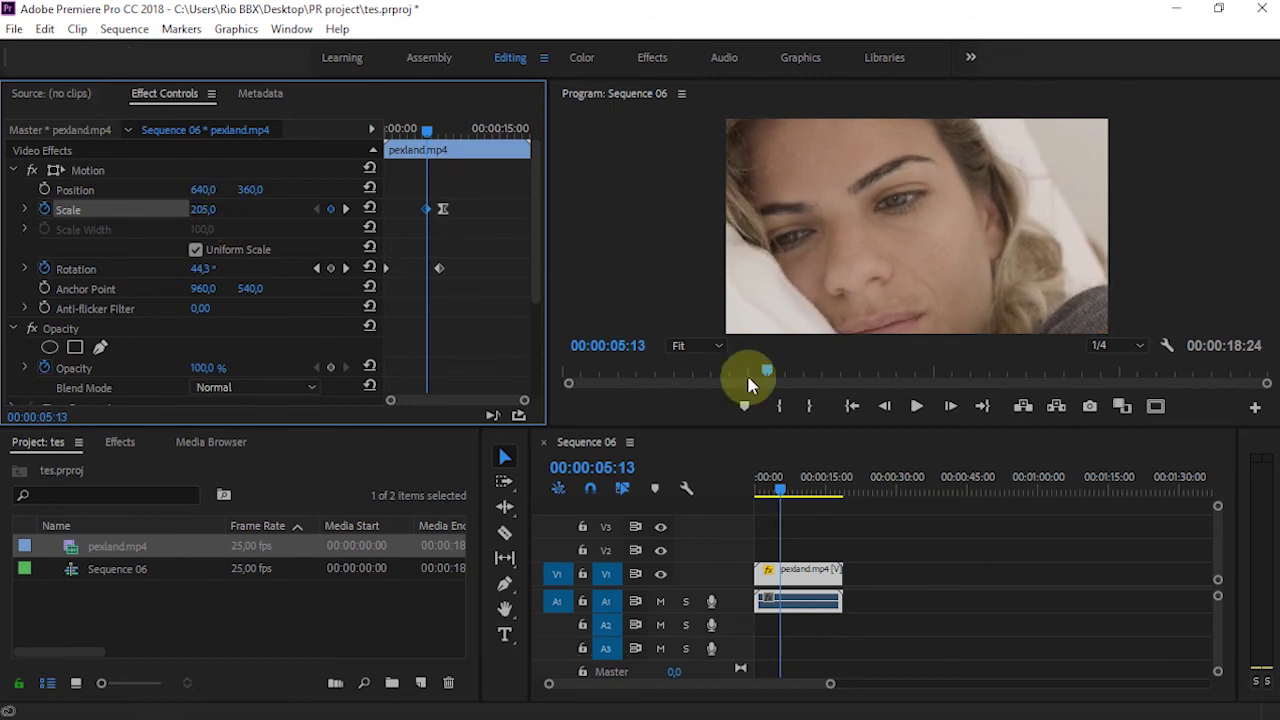
pyautogui.moveTo(783, 497); pyautogui.dragTo(785, 497)
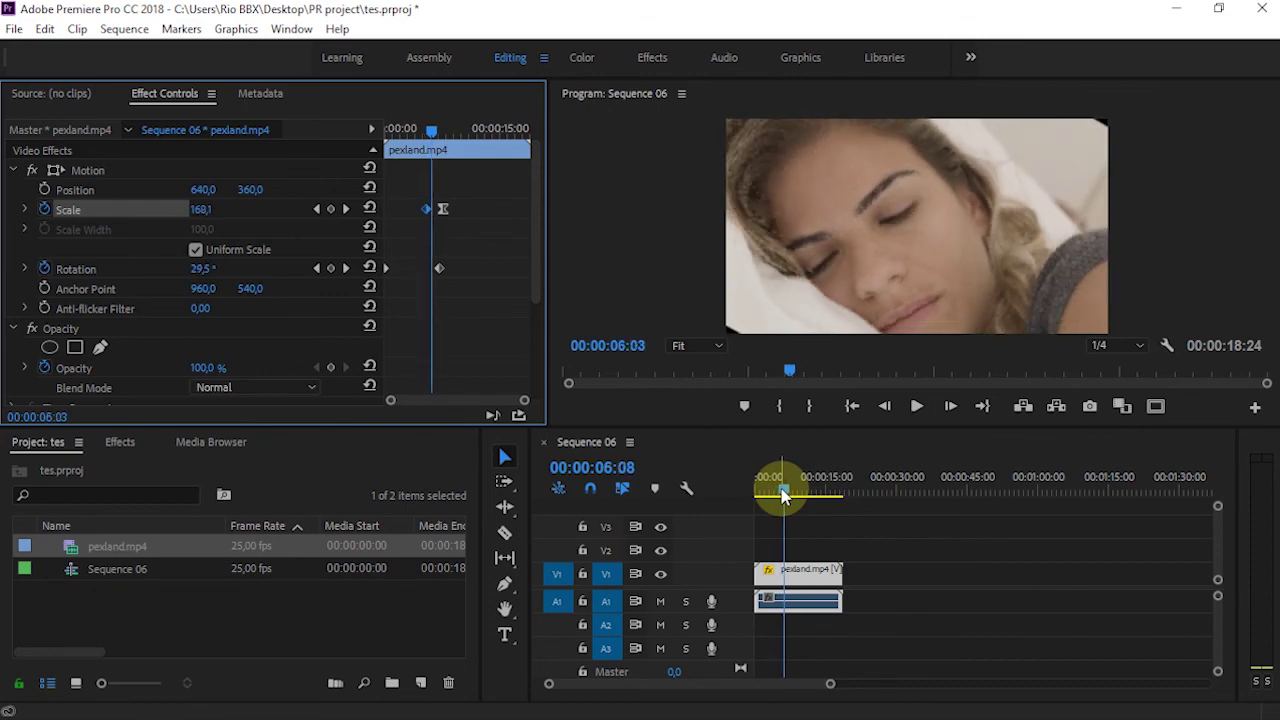